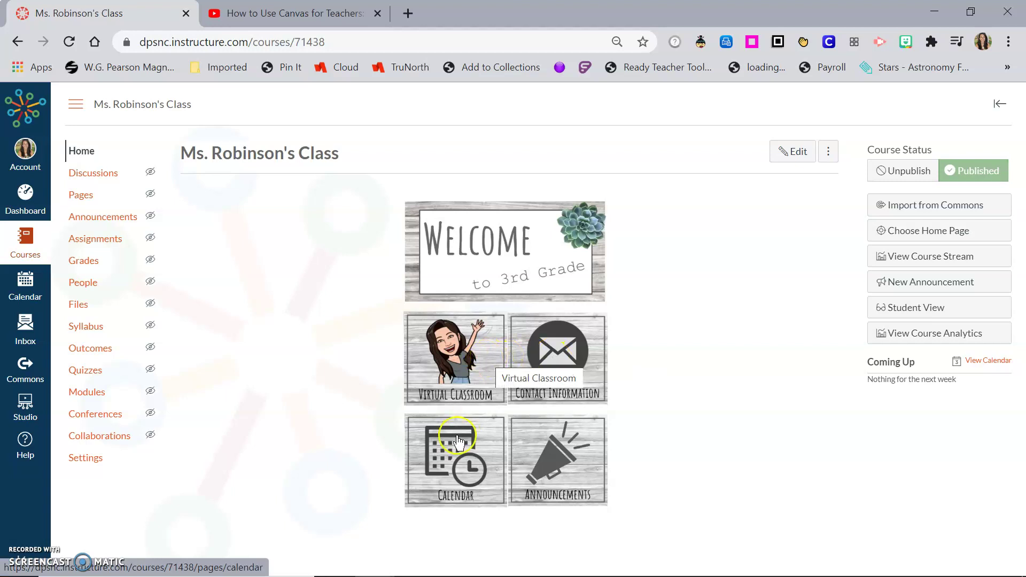
Open the course's Pages list, then open the Virtual Classroom page in a separate browser tab and examine its embedded slide
{"action": "left_click", "coordinate": [98, 196]}
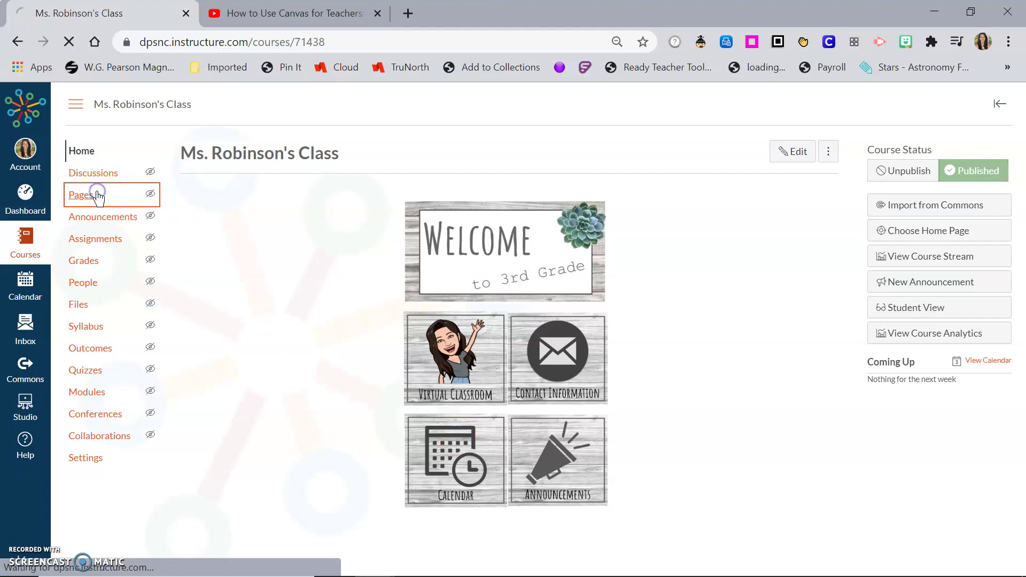
{"action": "left_click", "coordinate": [206, 155]}
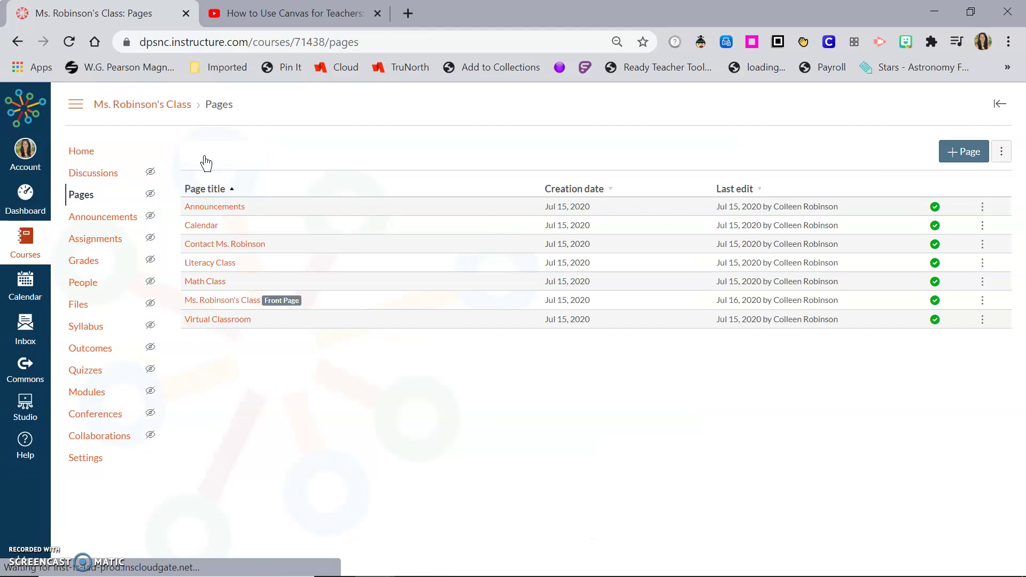
{"action": "right_click", "coordinate": [218, 321]}
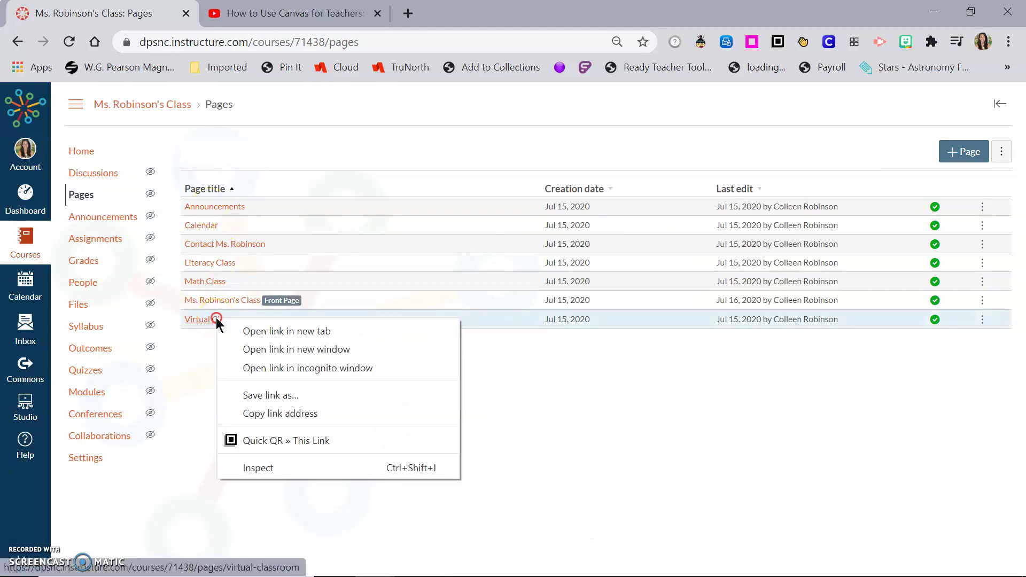
{"action": "left_click", "coordinate": [226, 330]}
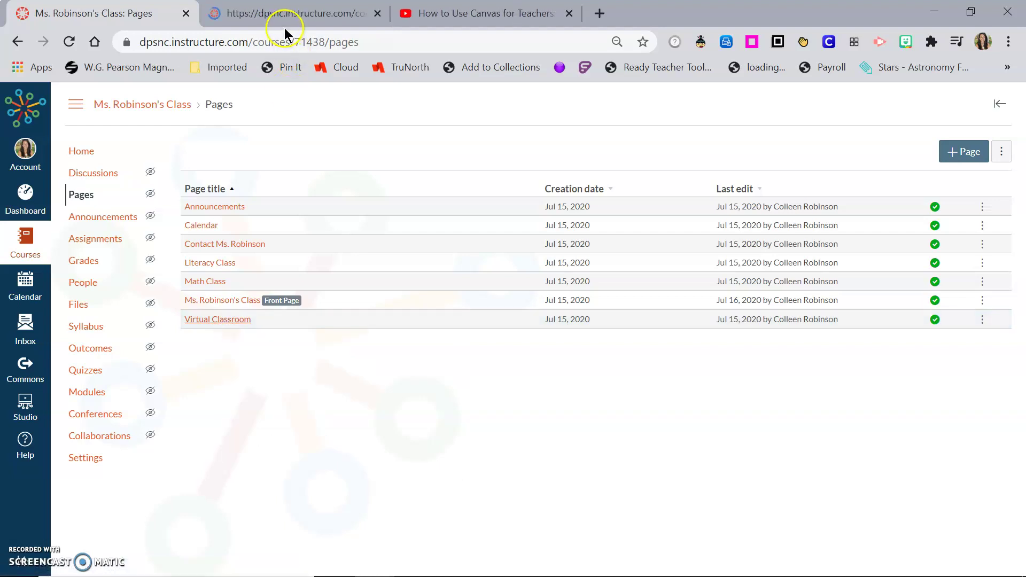
{"action": "left_click", "coordinate": [272, 12]}
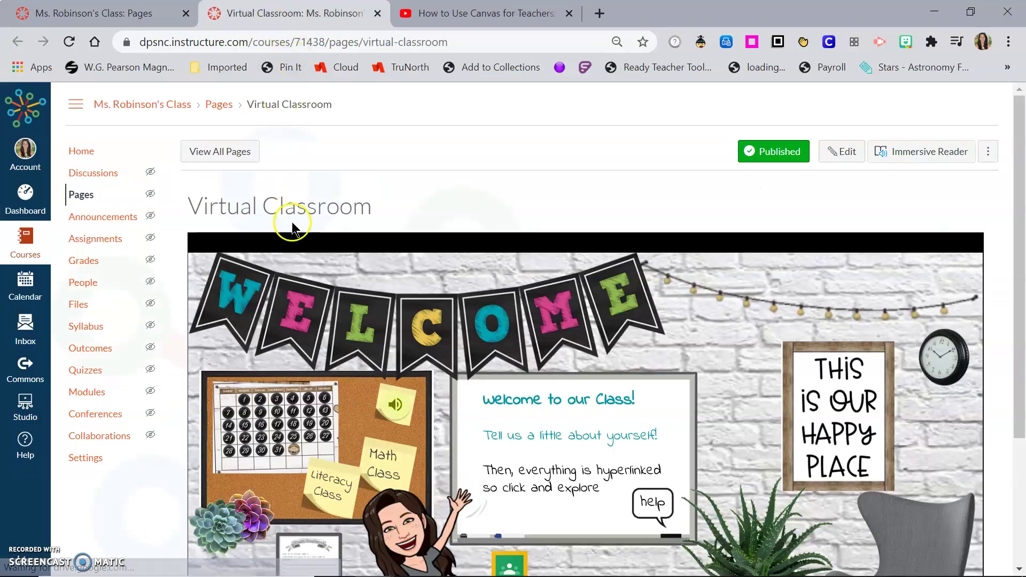
{"action": "scroll", "coordinate": [331, 363], "scroll_direction": "down", "scroll_amount": 2}
{"action": "scroll", "coordinate": [331, 368], "scroll_direction": "down", "scroll_amount": 2}
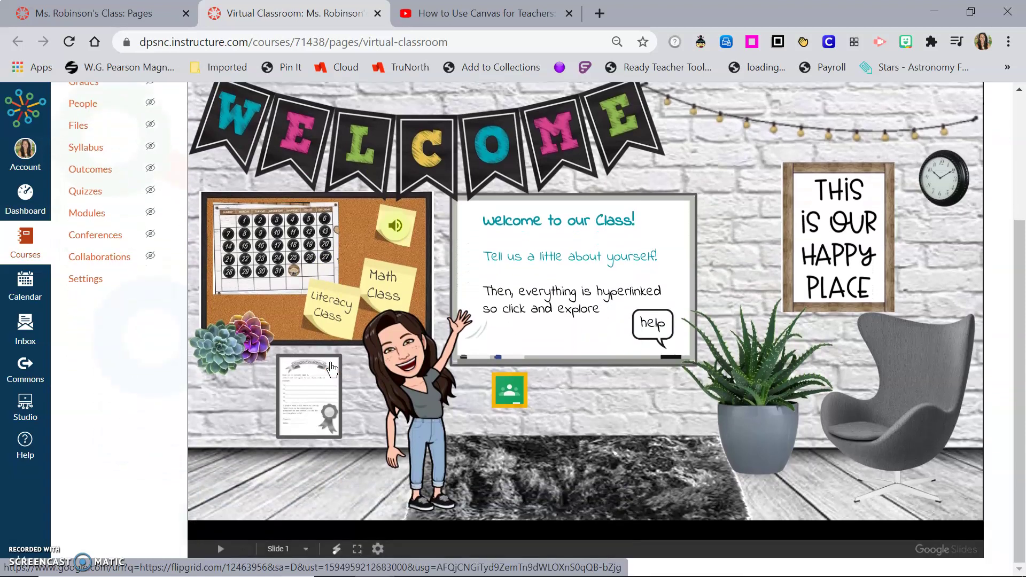
{"action": "scroll", "coordinate": [332, 369], "scroll_direction": "up", "scroll_amount": 1}
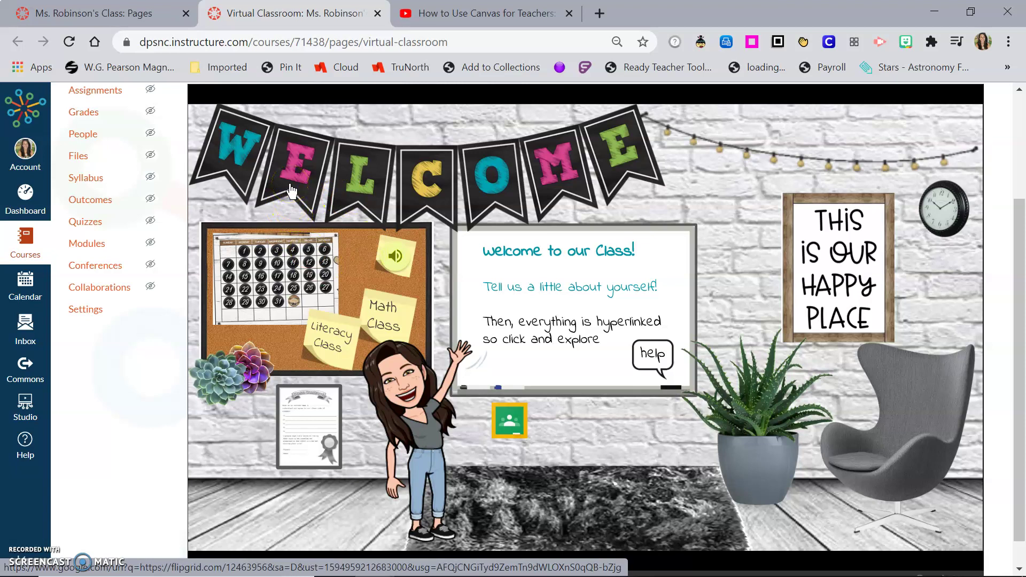
From the Pages list, open the Calendar page in a separate browser tab to view the embedded class calendar
{"action": "left_click", "coordinate": [131, 20]}
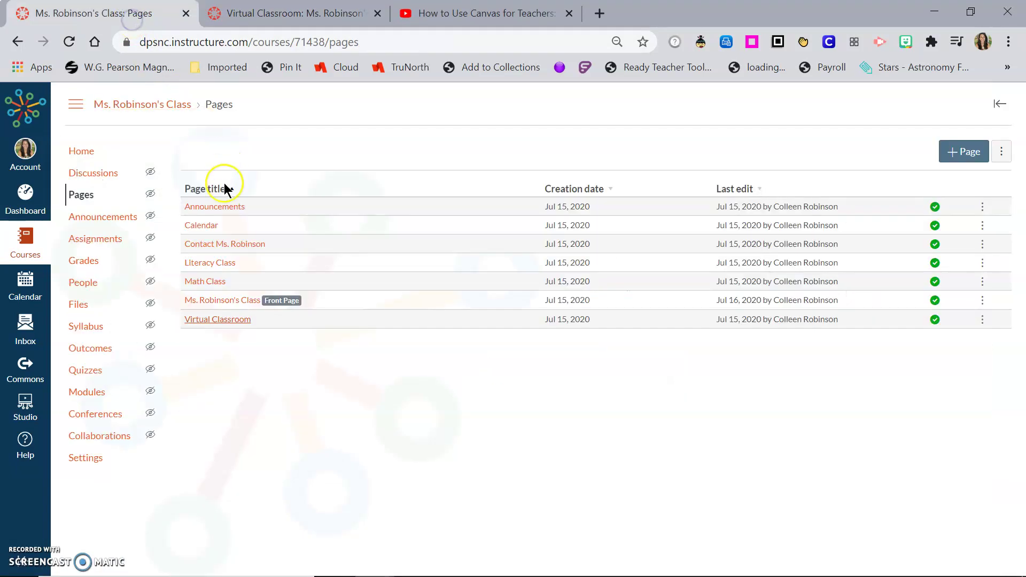
{"action": "right_click", "coordinate": [210, 226]}
{"action": "left_click", "coordinate": [213, 230]}
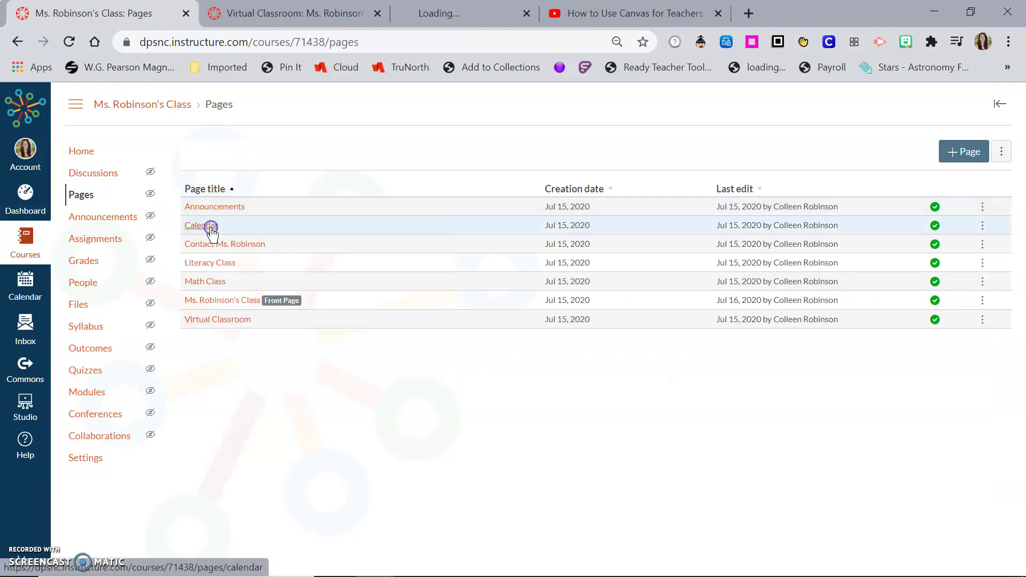
{"action": "left_click", "coordinate": [409, 17]}
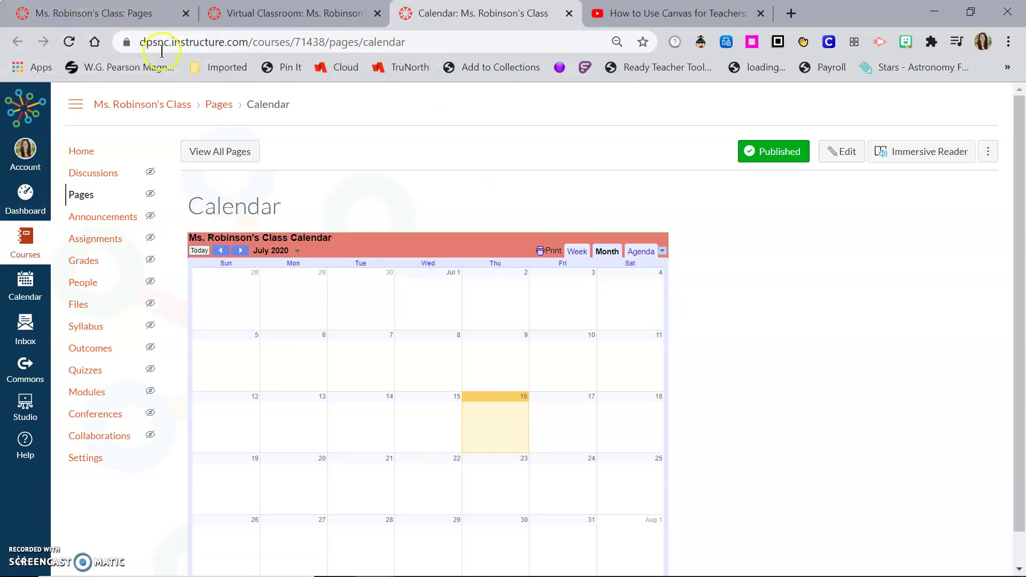
From the Pages list, open the teacher's contact page in a separate browser tab to view its contact details
{"action": "left_click", "coordinate": [98, 13]}
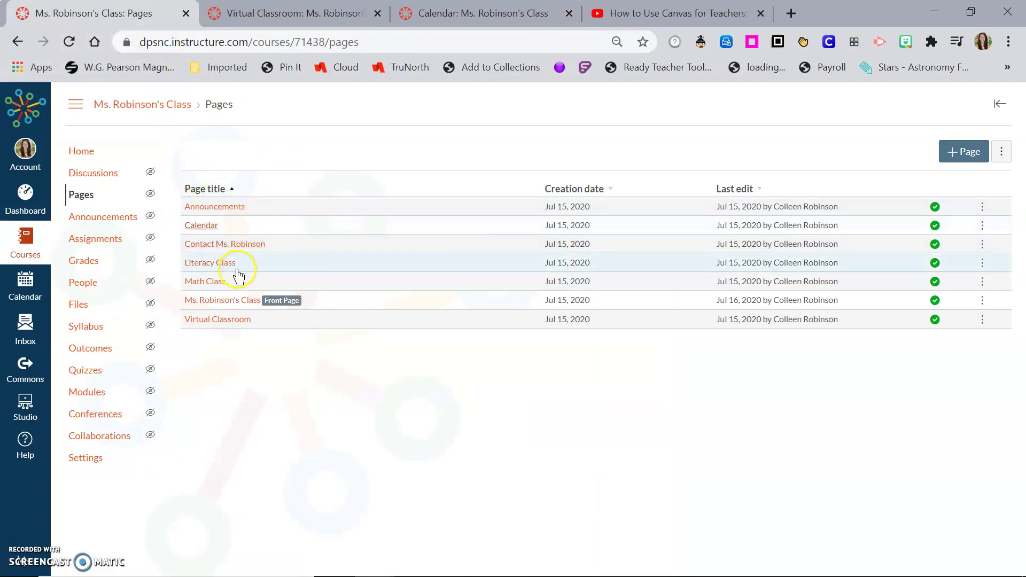
{"action": "right_click", "coordinate": [231, 249]}
{"action": "left_click", "coordinate": [237, 254]}
{"action": "left_click", "coordinate": [540, 13]}
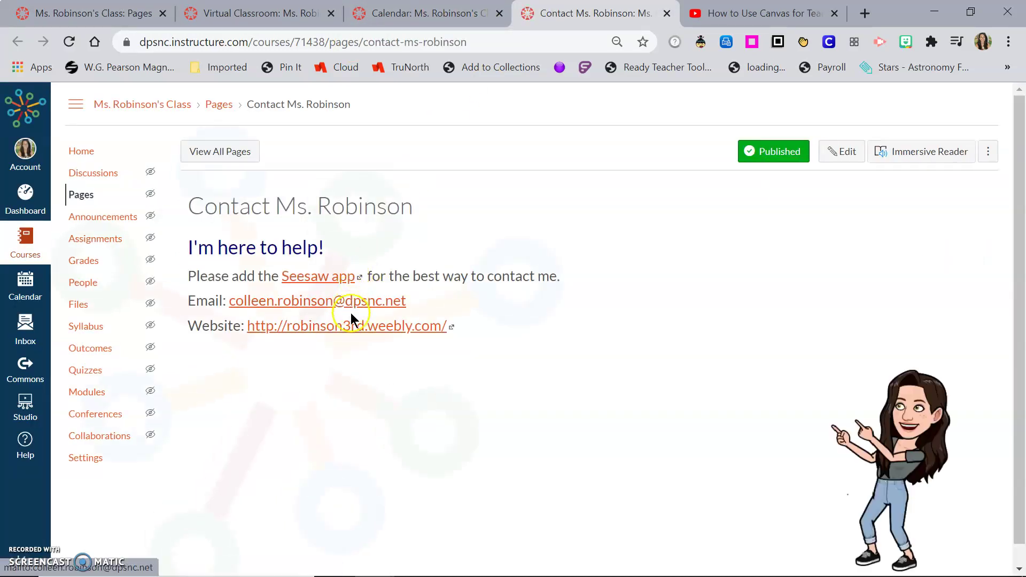
Create a new course page titled "Sample" and enter "Words" as its body text
{"action": "left_click", "coordinate": [116, 14]}
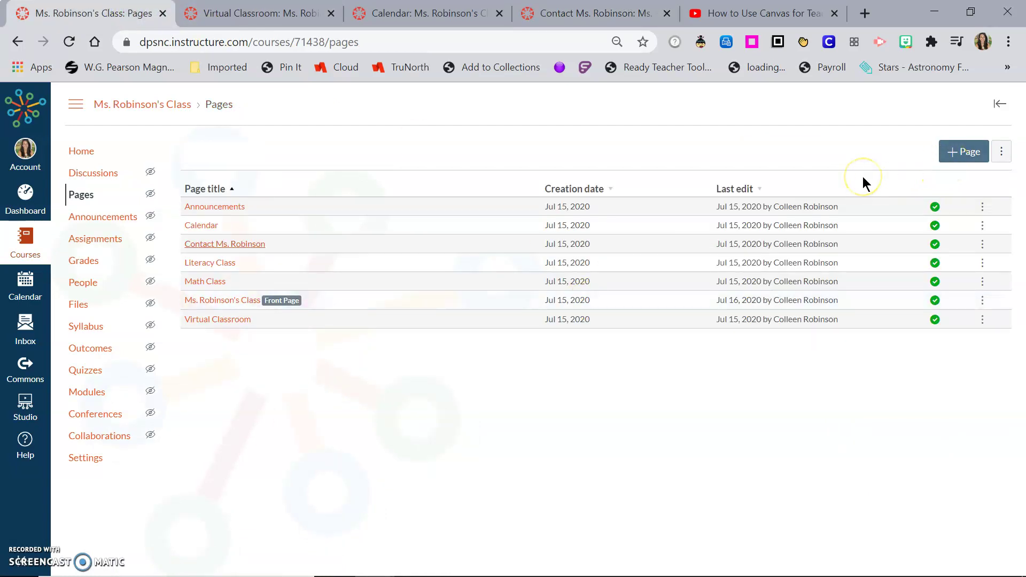
{"action": "left_click", "coordinate": [967, 152]}
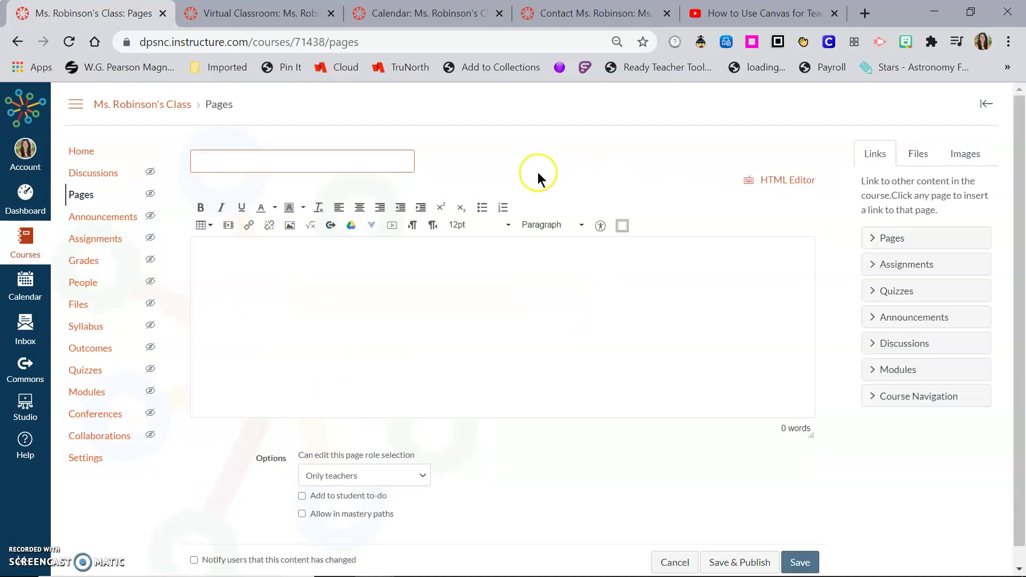
{"action": "left_click", "coordinate": [399, 163]}
{"action": "type", "text": "Sample"}
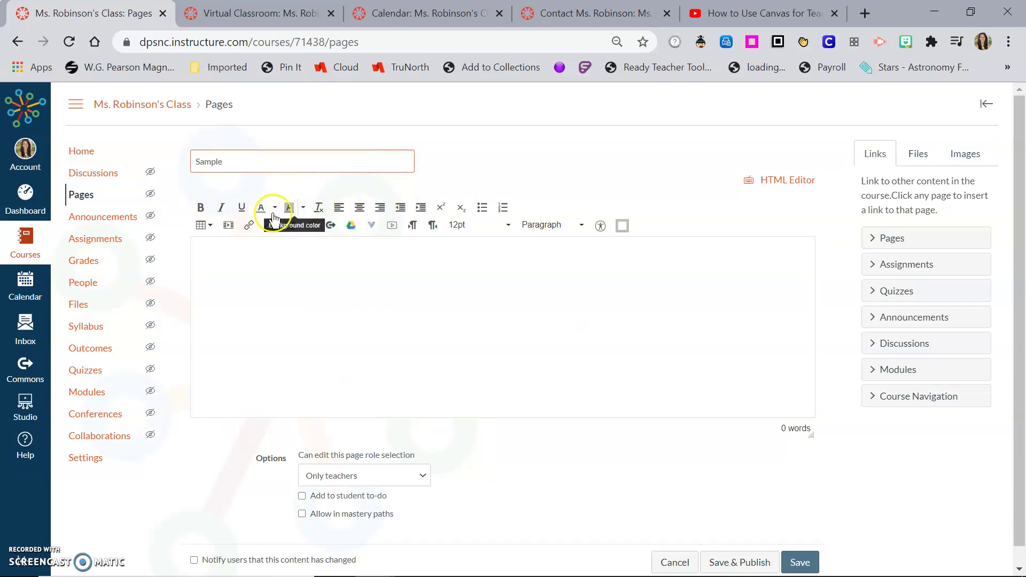
{"action": "left_click", "coordinate": [361, 275]}
{"action": "type", "text": "Words"}
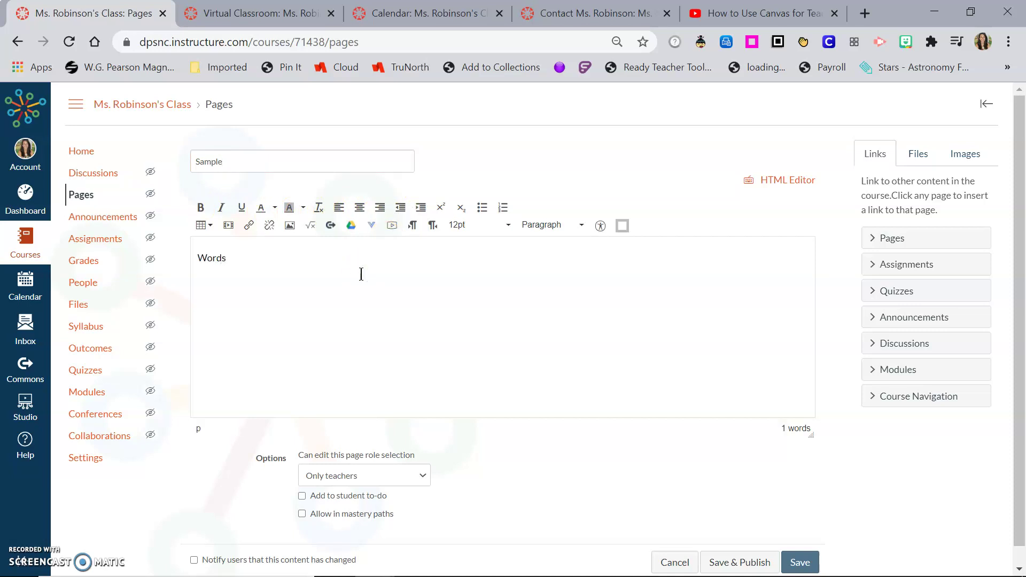
Format the body text "Words" as bold, centered and 24pt, and start a new line below it
{"action": "double_click", "coordinate": [211, 258]}
{"action": "left_click", "coordinate": [201, 208]}
{"action": "left_click", "coordinate": [360, 208]}
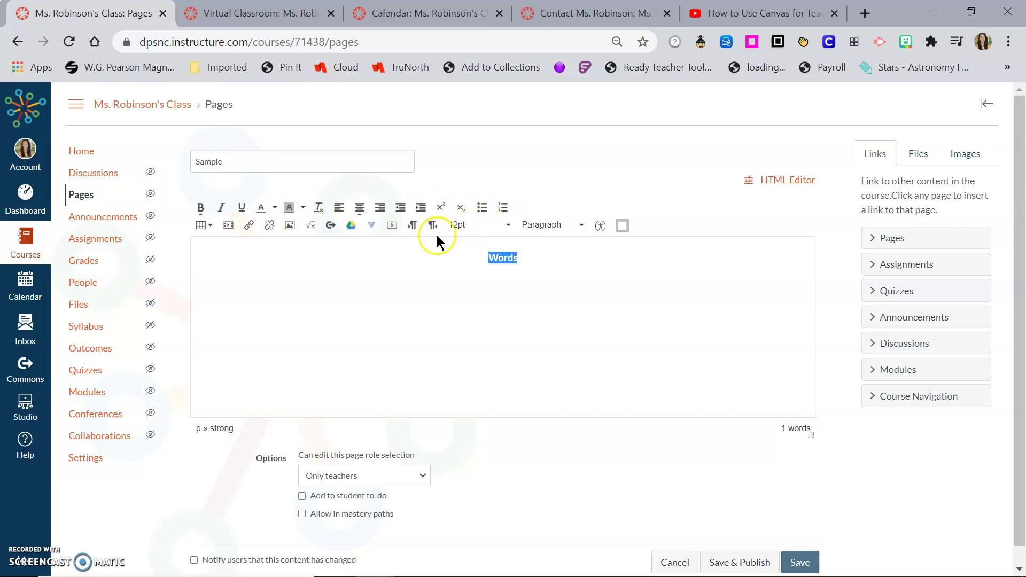
{"action": "left_click", "coordinate": [458, 225]}
{"action": "left_click", "coordinate": [469, 315]}
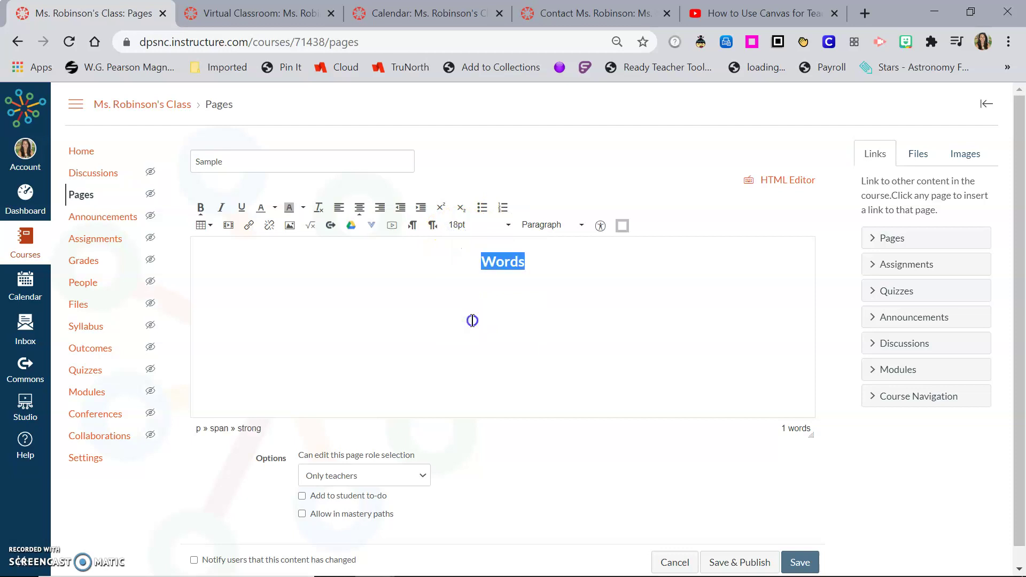
{"action": "left_click", "coordinate": [464, 235]}
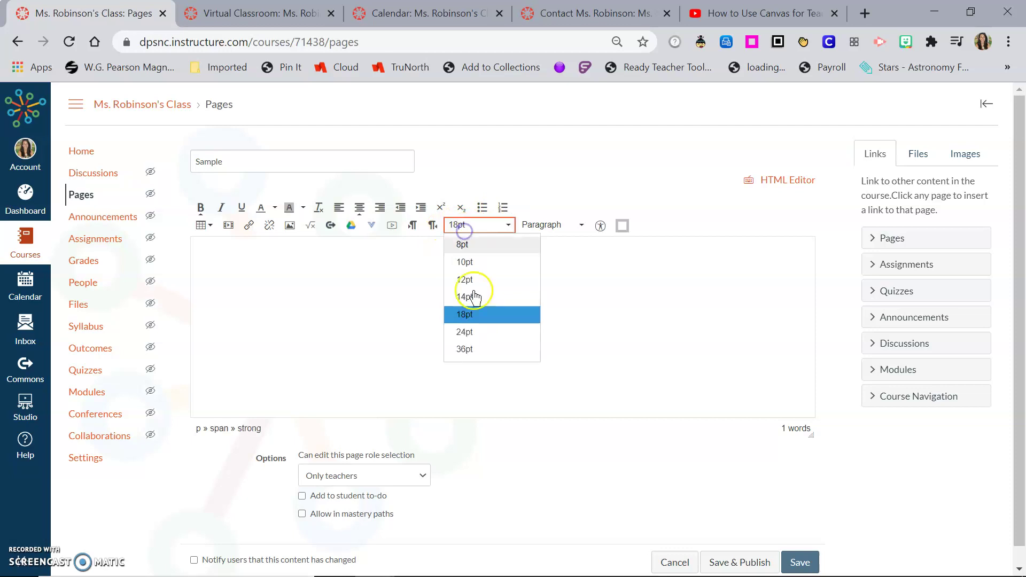
{"action": "left_click", "coordinate": [470, 329]}
{"action": "left_click", "coordinate": [456, 273]}
{"action": "left_click", "coordinate": [545, 267]}
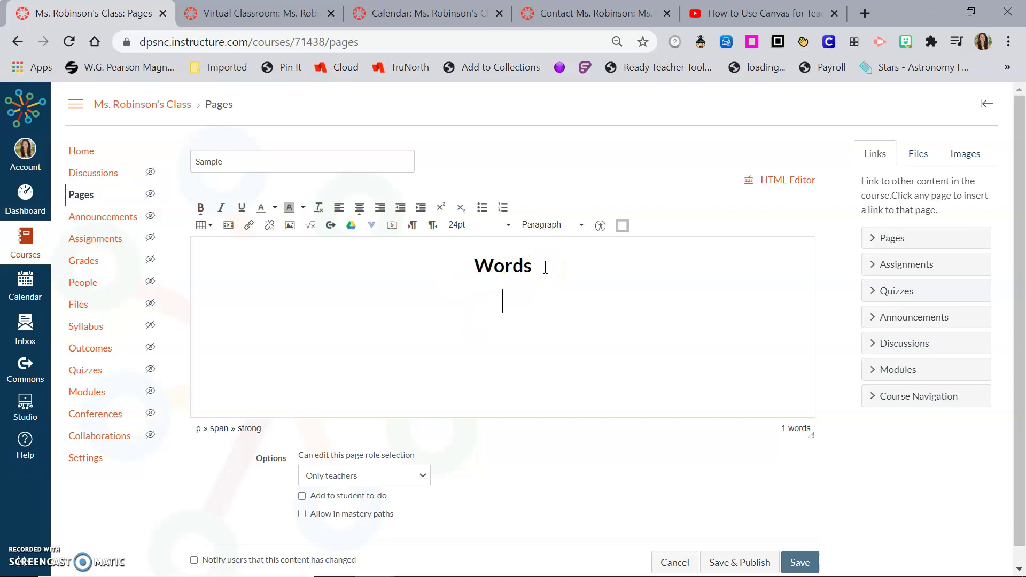
Insert a table with three columns and two rows below the "Words" heading
{"action": "left_click", "coordinate": [204, 225]}
{"action": "mouse_move", "coordinate": [209, 252]}
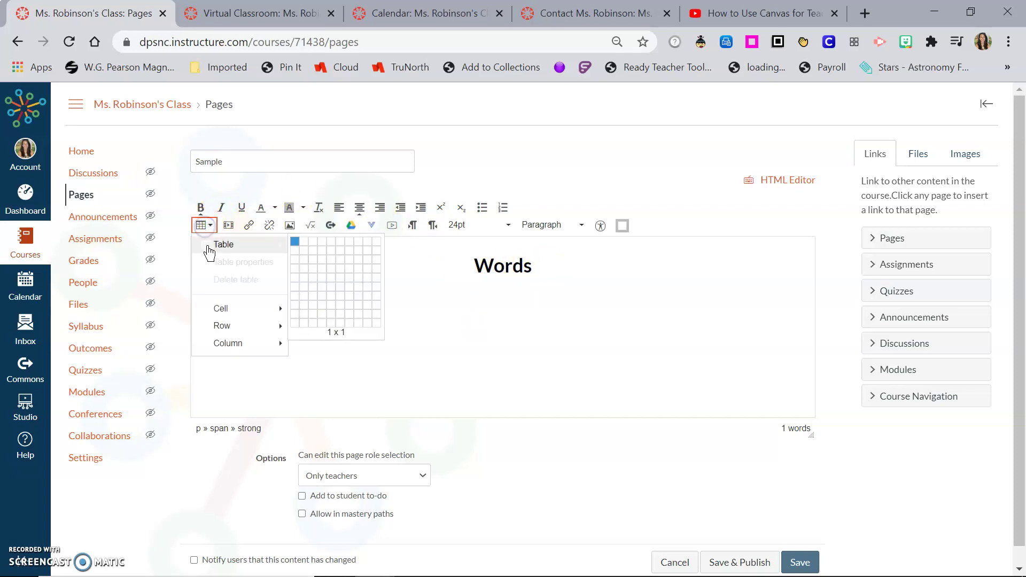
{"action": "left_click", "coordinate": [309, 255]}
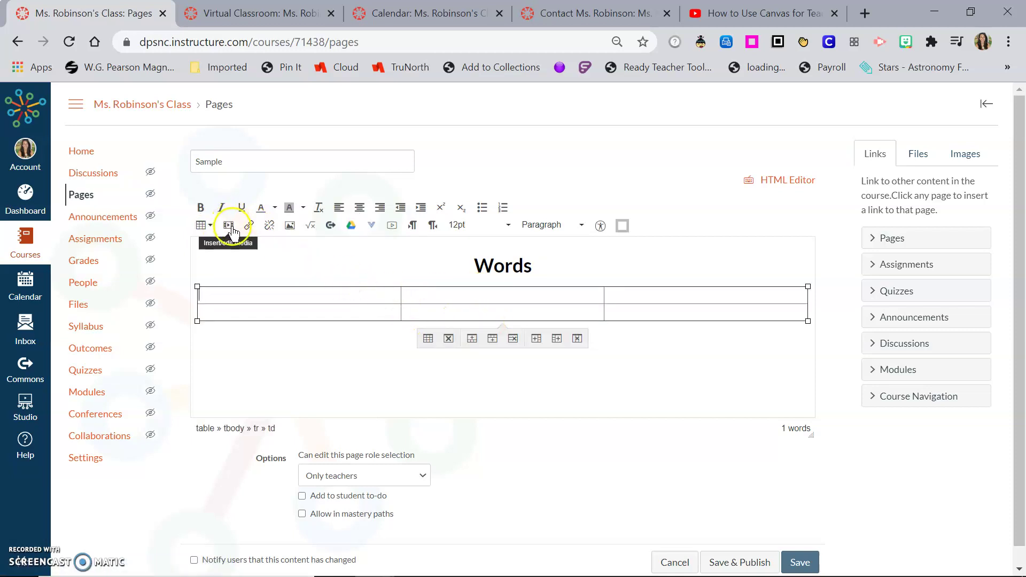
{"action": "left_click", "coordinate": [223, 321]}
{"action": "left_click", "coordinate": [766, 315]}
{"action": "left_click", "coordinate": [787, 336]}
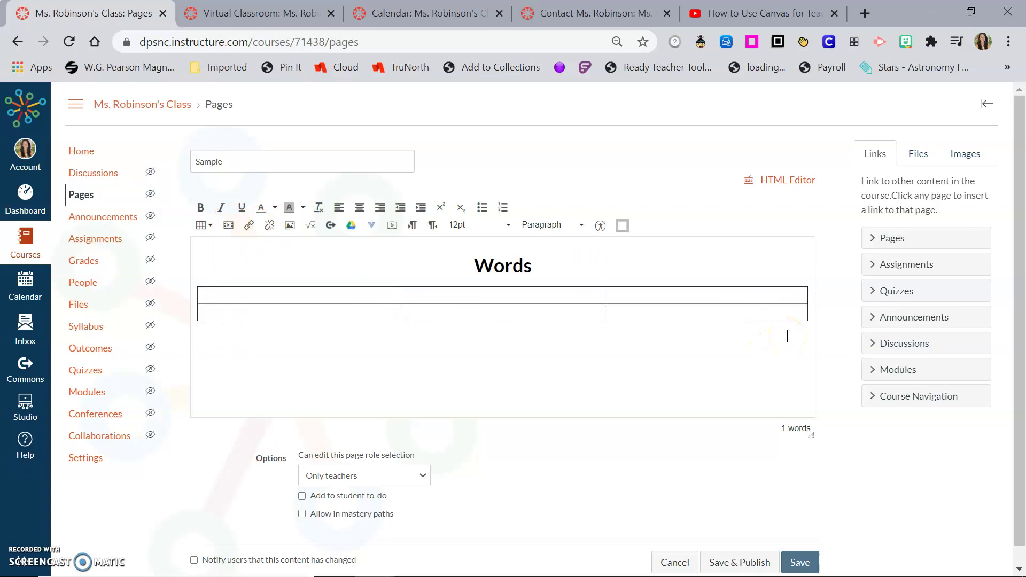
Embed the YouTube video "How to Use Canvas for Teachers: Elementary Edition" below the table, using its copied web address as the media source
{"action": "left_click", "coordinate": [228, 226]}
{"action": "left_click", "coordinate": [439, 322]}
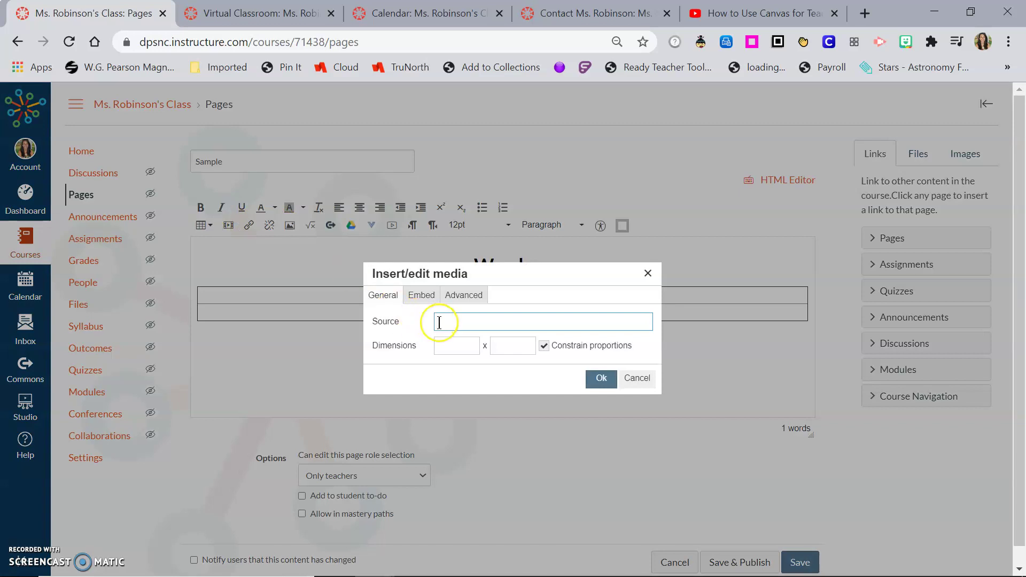
{"action": "left_click", "coordinate": [711, 17]}
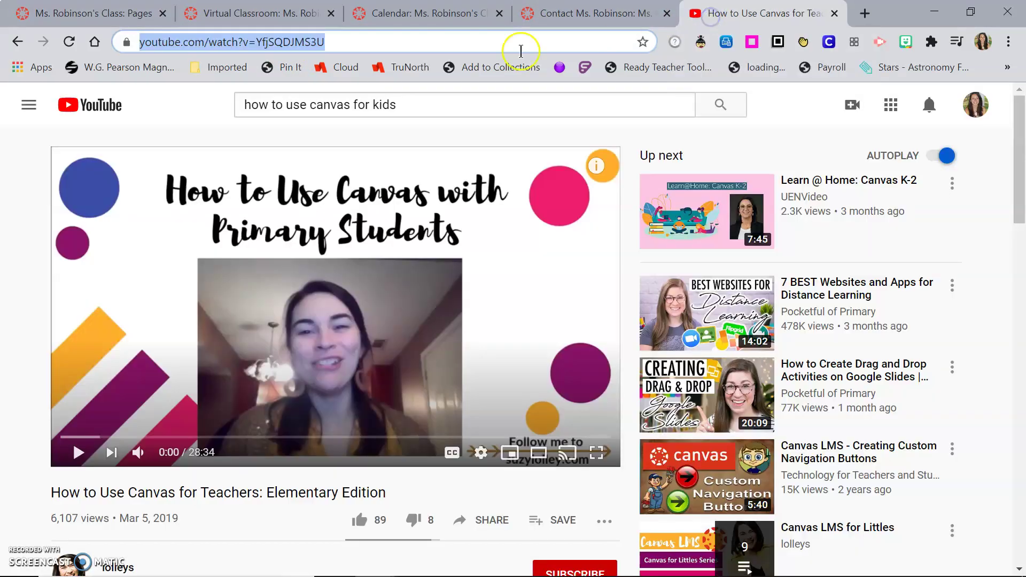
{"action": "left_click", "coordinate": [258, 43]}
{"action": "key", "text": "ctrl+c"}
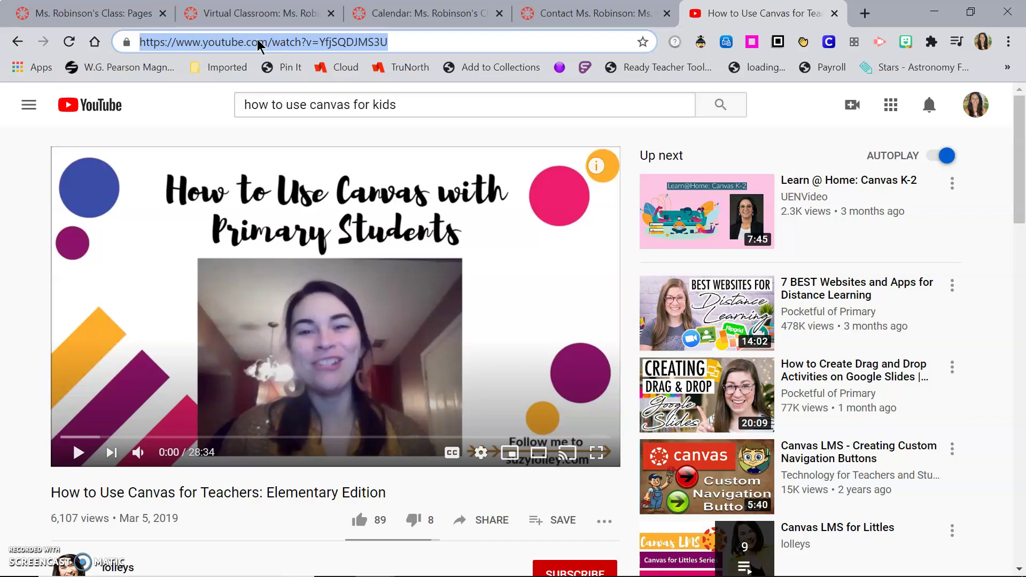
{"action": "left_click", "coordinate": [88, 13]}
{"action": "left_click", "coordinate": [445, 319]}
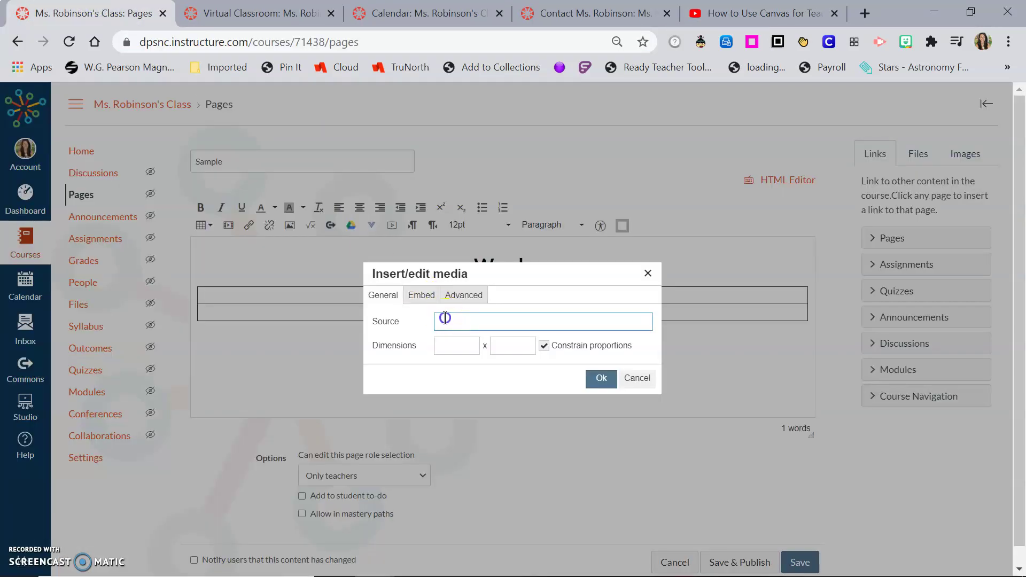
{"action": "key", "text": "ctrl+v"}
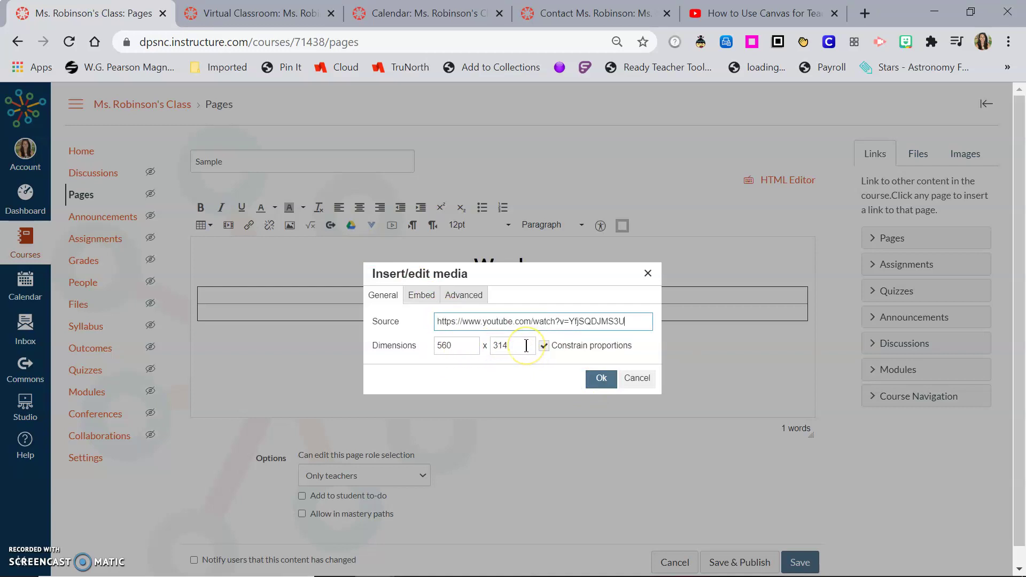
{"action": "left_click", "coordinate": [598, 379]}
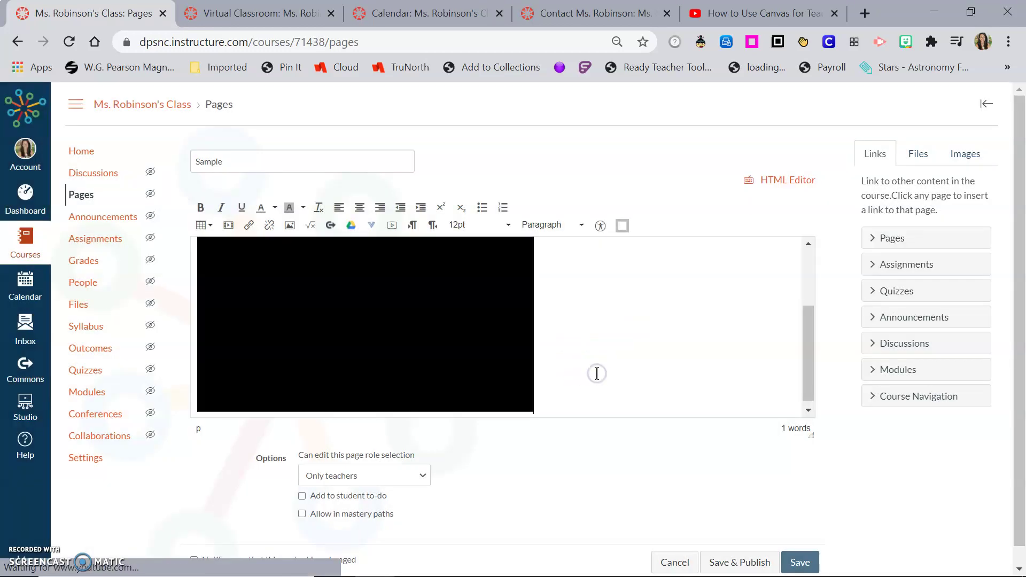
Link the "Words" heading to the copied web address of the YouTube video
{"action": "scroll", "coordinate": [426, 335], "scroll_direction": "up", "scroll_amount": 2}
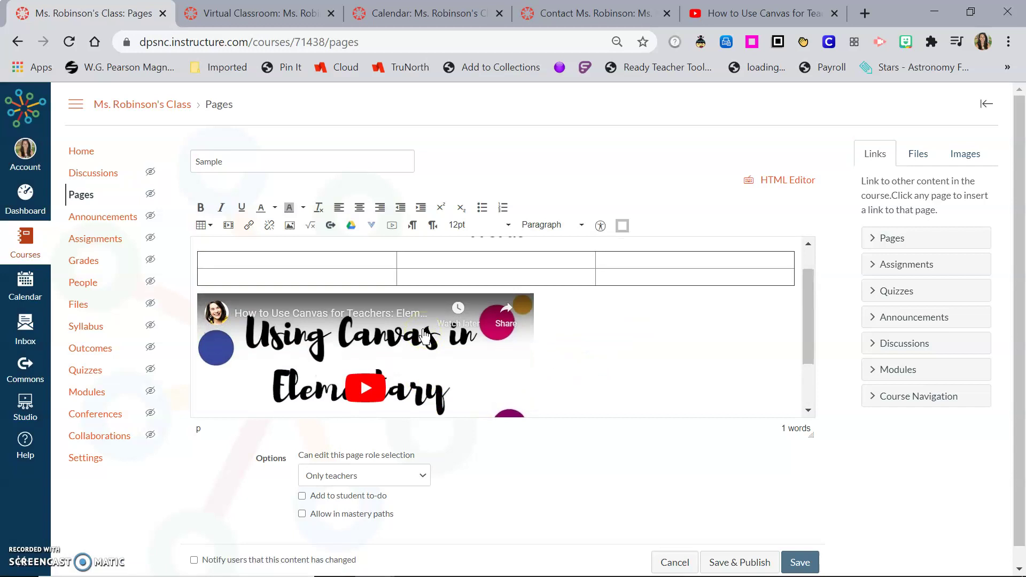
{"action": "scroll", "coordinate": [426, 335], "scroll_direction": "down", "scroll_amount": 1}
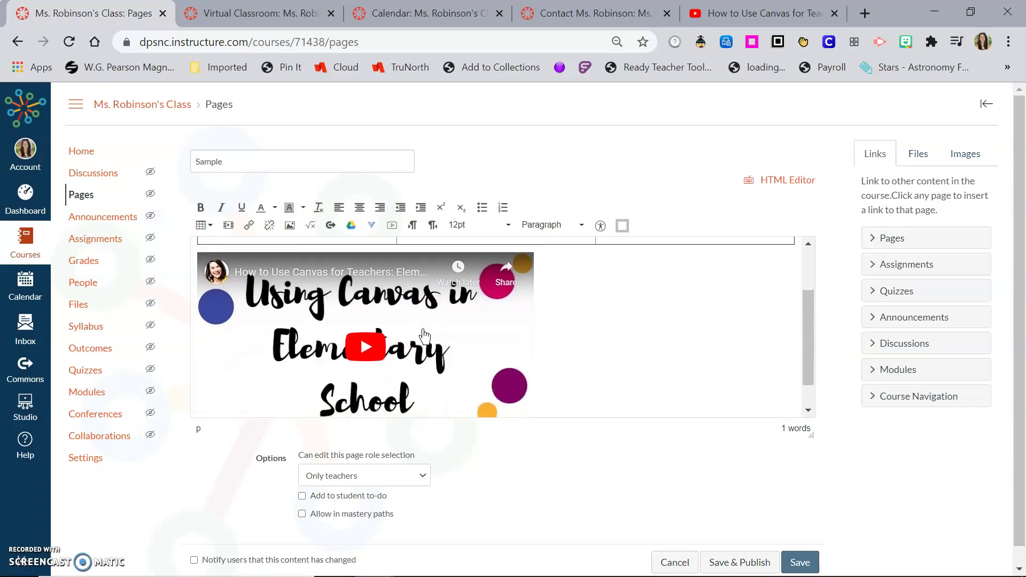
{"action": "scroll", "coordinate": [220, 272], "scroll_direction": "up", "scroll_amount": 2}
{"action": "left_click", "coordinate": [224, 269]}
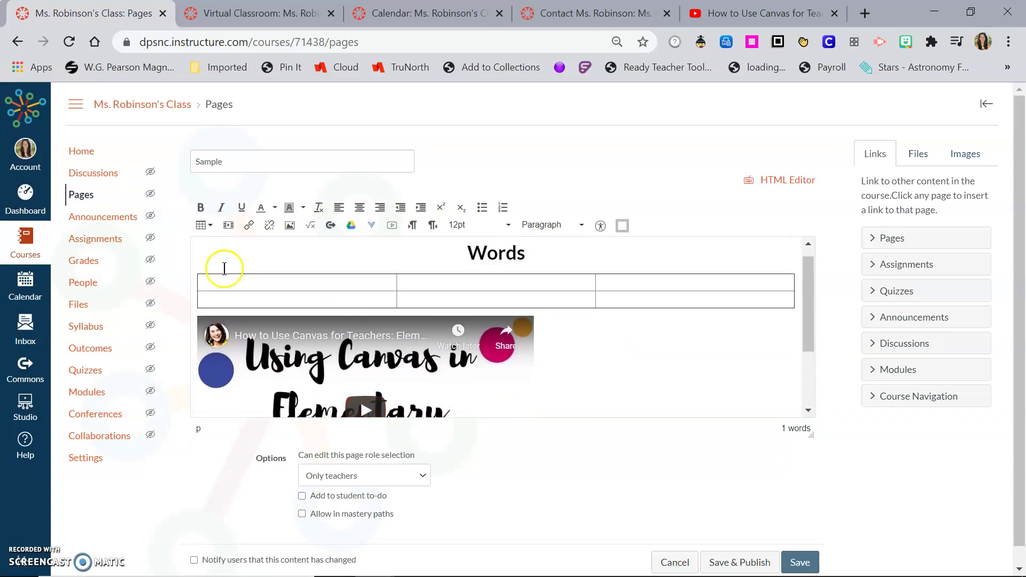
{"action": "left_click", "coordinate": [250, 227]}
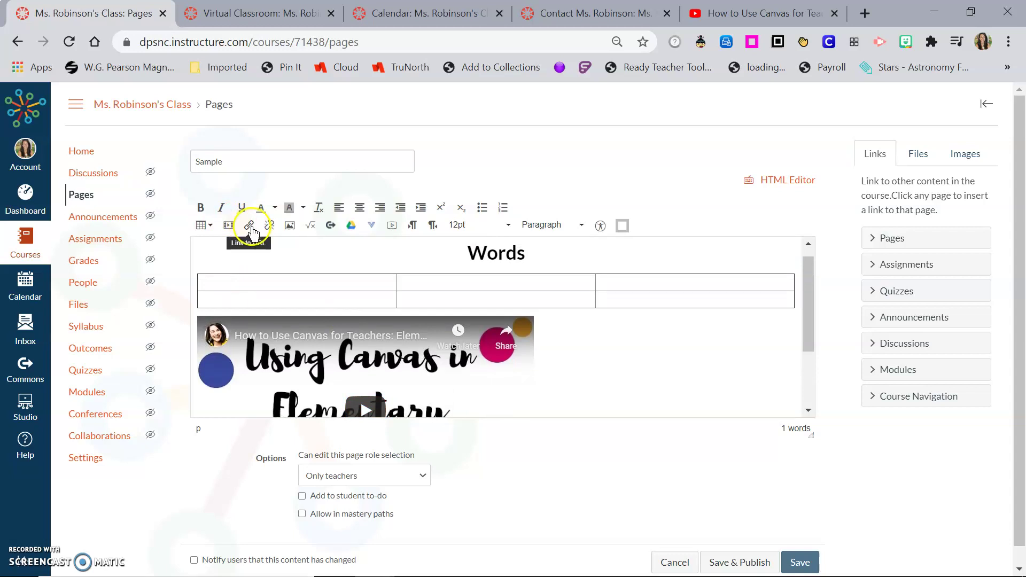
{"action": "double_click", "coordinate": [483, 256]}
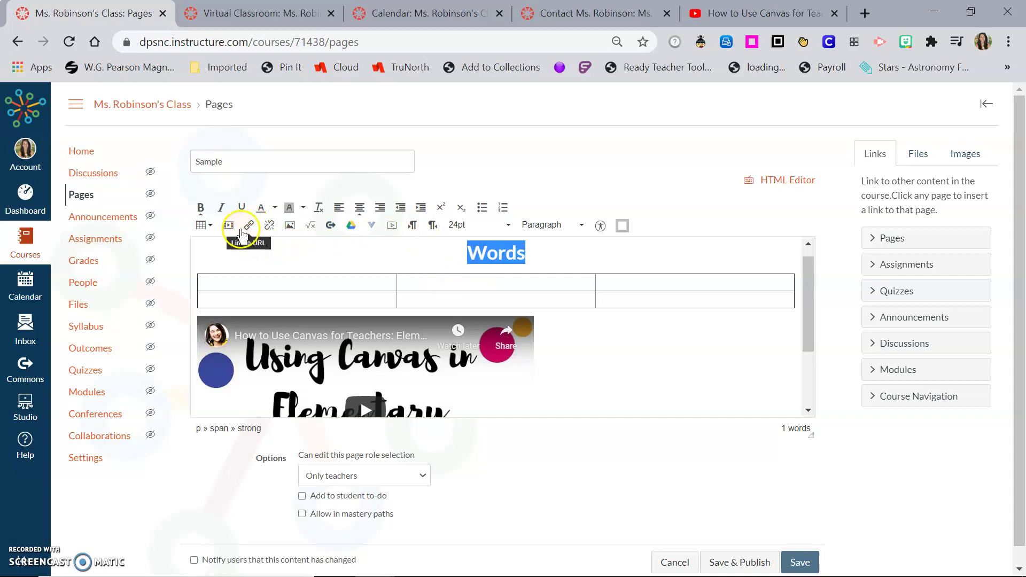
{"action": "left_click", "coordinate": [759, 15]}
{"action": "left_click", "coordinate": [309, 47]}
{"action": "key", "text": "ctrl+c"}
{"action": "left_click", "coordinate": [109, 12]}
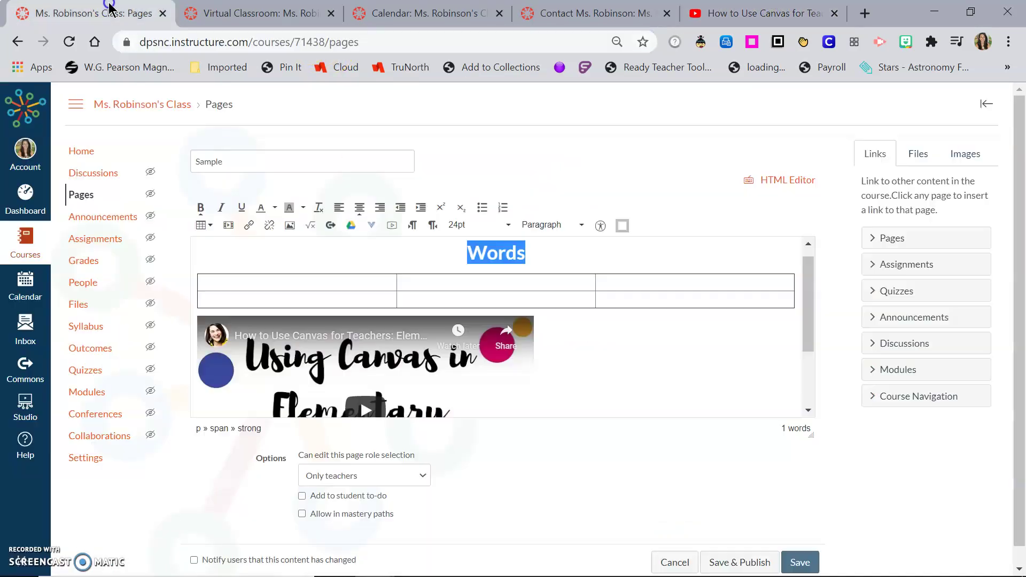
{"action": "left_click", "coordinate": [249, 226]}
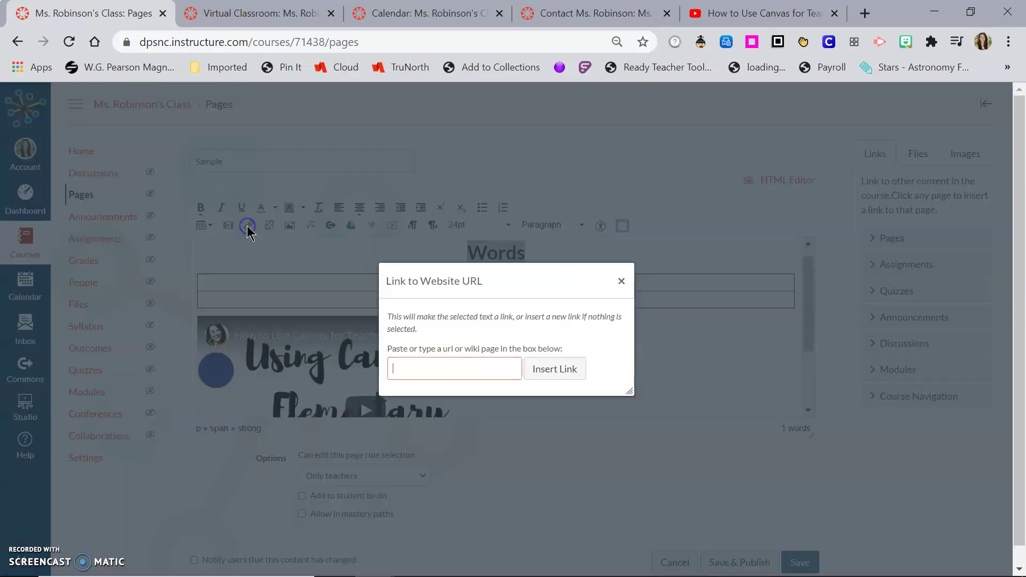
{"action": "key", "text": "ctrl+v"}
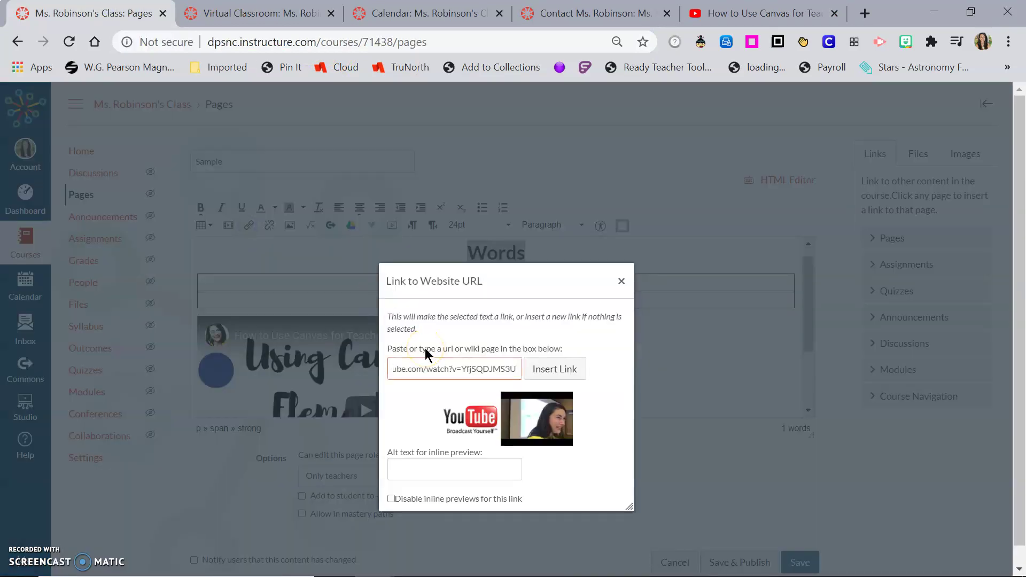
{"action": "left_click", "coordinate": [546, 372]}
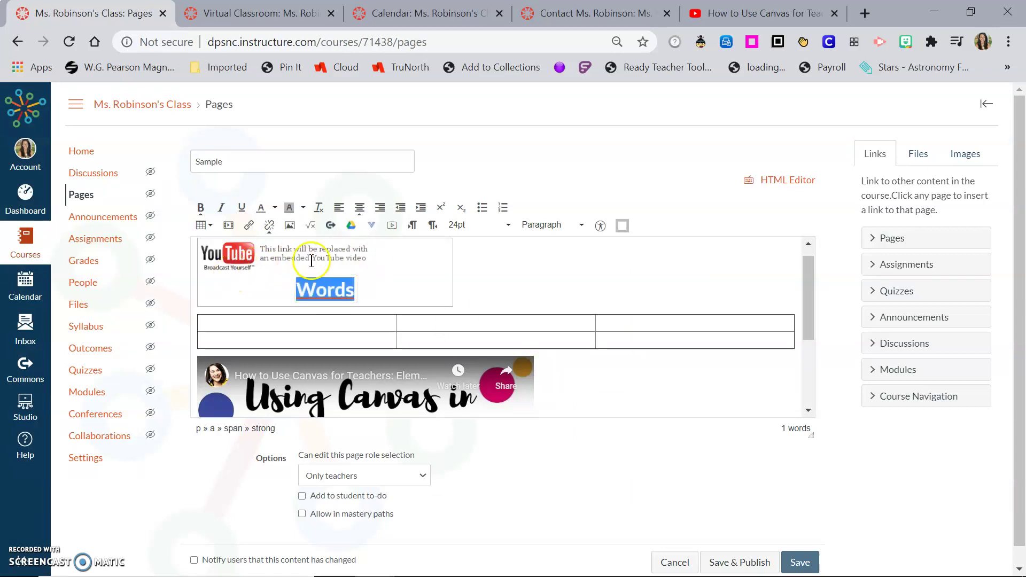
Disable inline previews for the link on the "Words" heading and update the link
{"action": "left_click", "coordinate": [249, 229]}
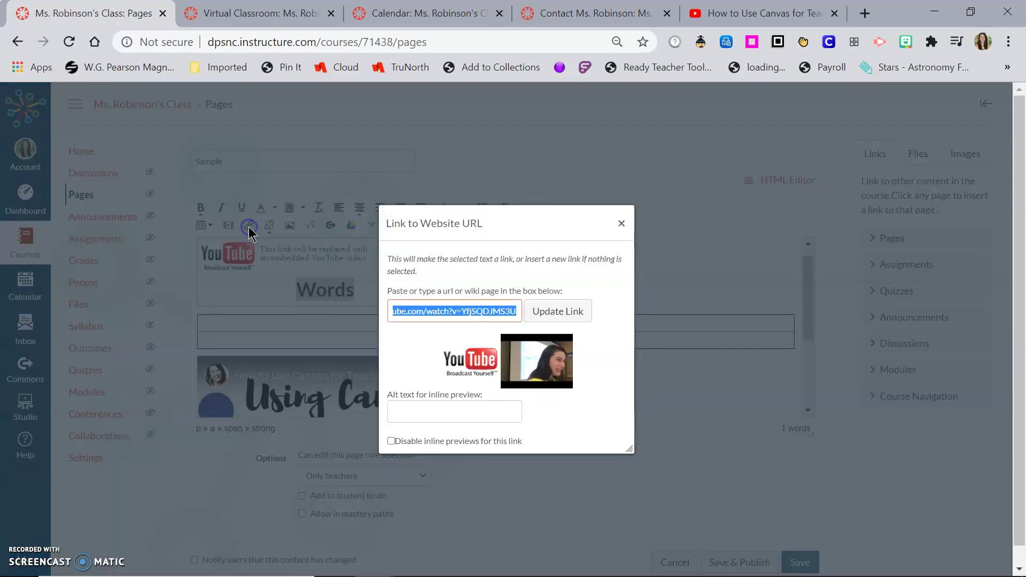
{"action": "left_click", "coordinate": [390, 442]}
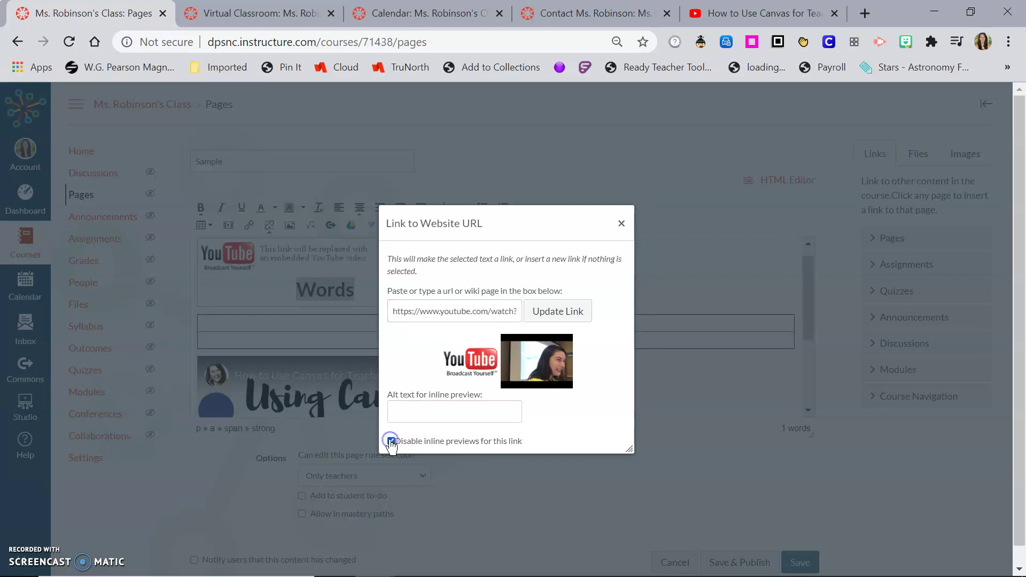
{"action": "left_click", "coordinate": [558, 313]}
{"action": "double_click", "coordinate": [492, 250]}
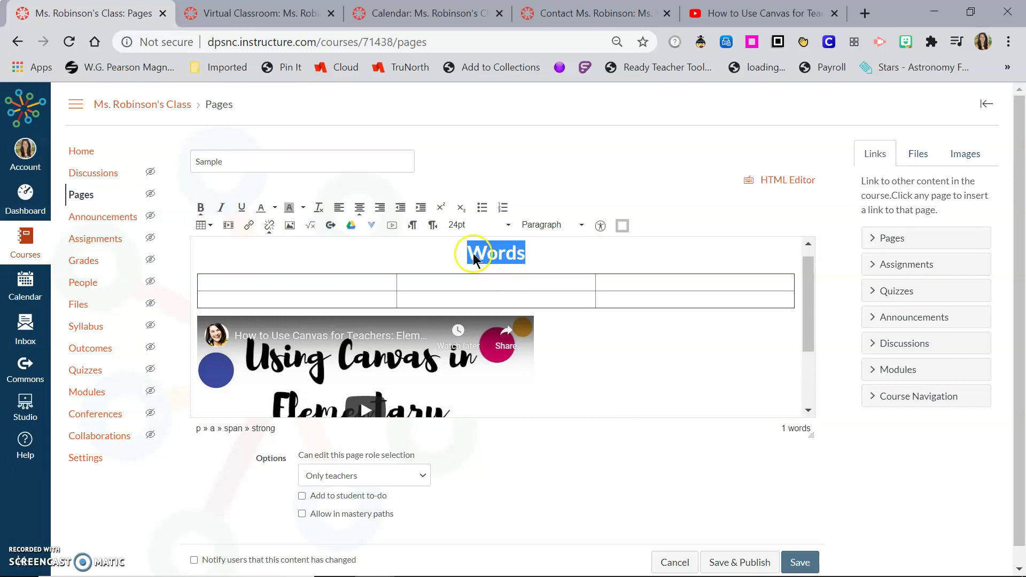
{"action": "left_click", "coordinate": [557, 250]}
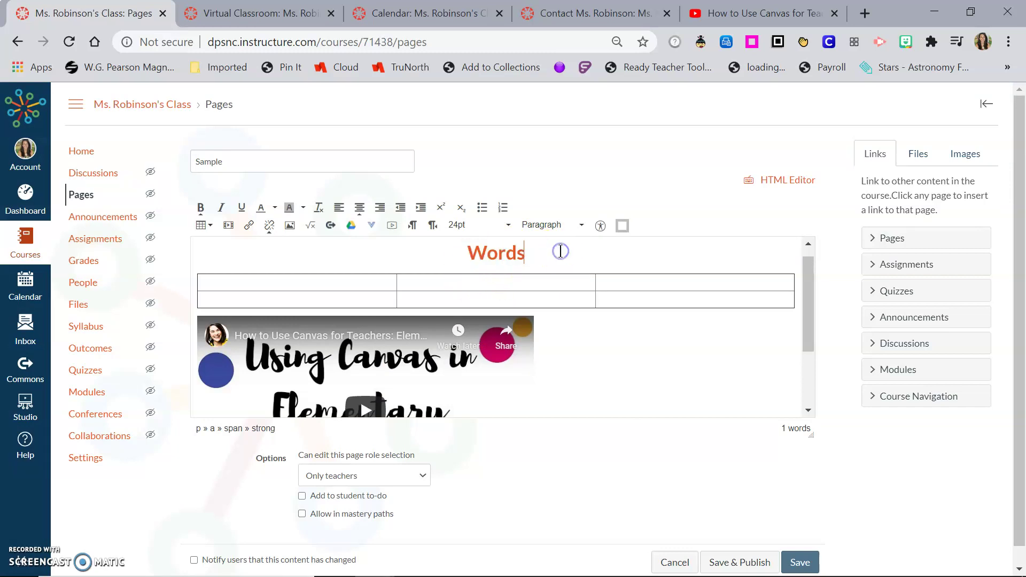
{"action": "double_click", "coordinate": [495, 251]}
{"action": "left_click", "coordinate": [272, 233]}
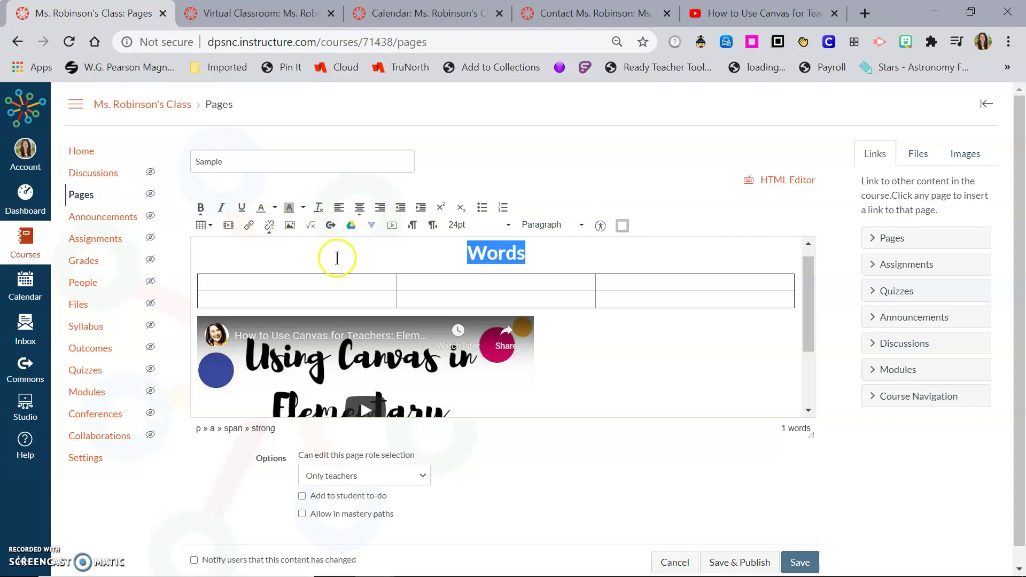
{"action": "left_click", "coordinate": [291, 233]}
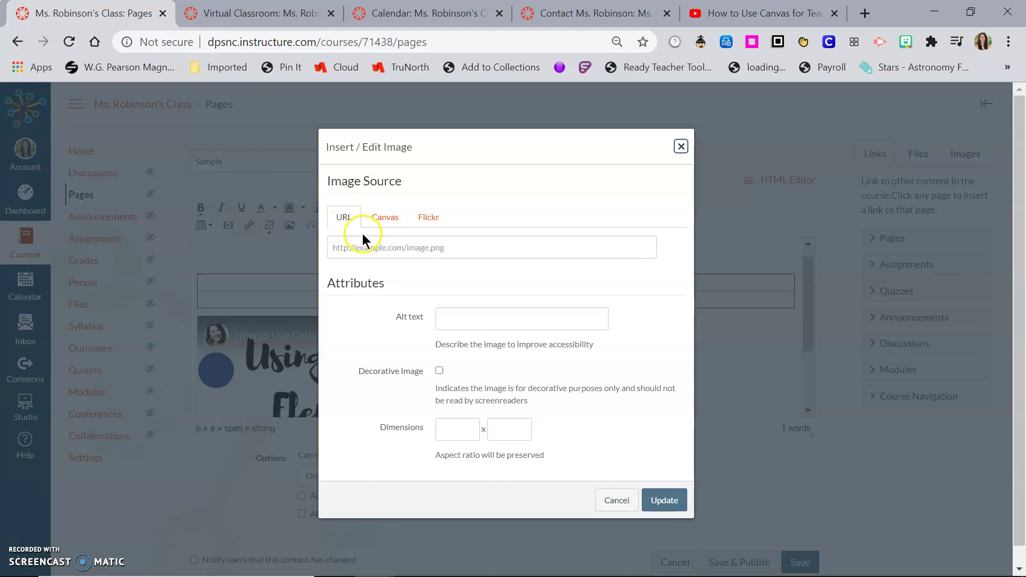
{"action": "left_click", "coordinate": [361, 245]}
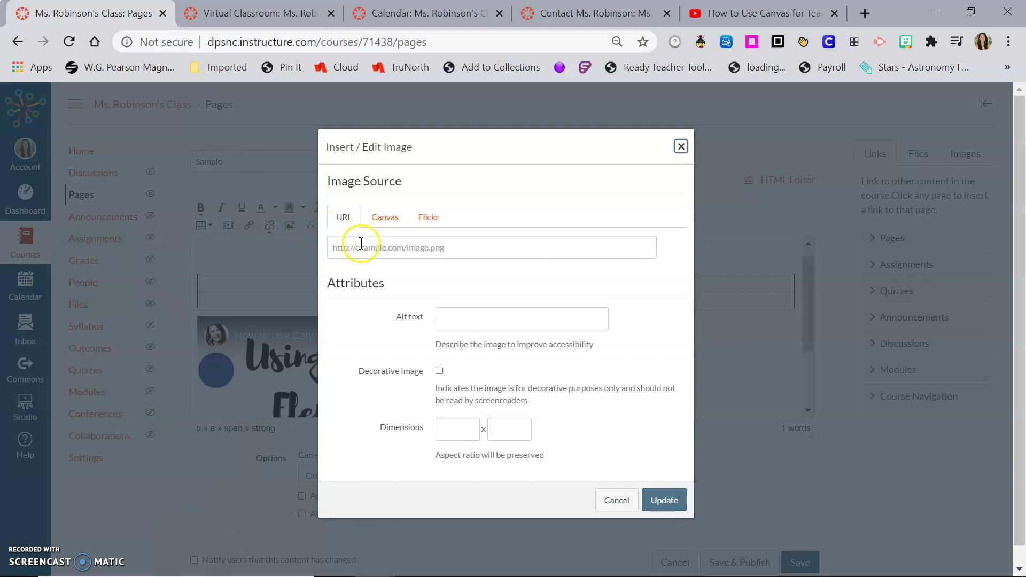
{"action": "left_click", "coordinate": [679, 148]}
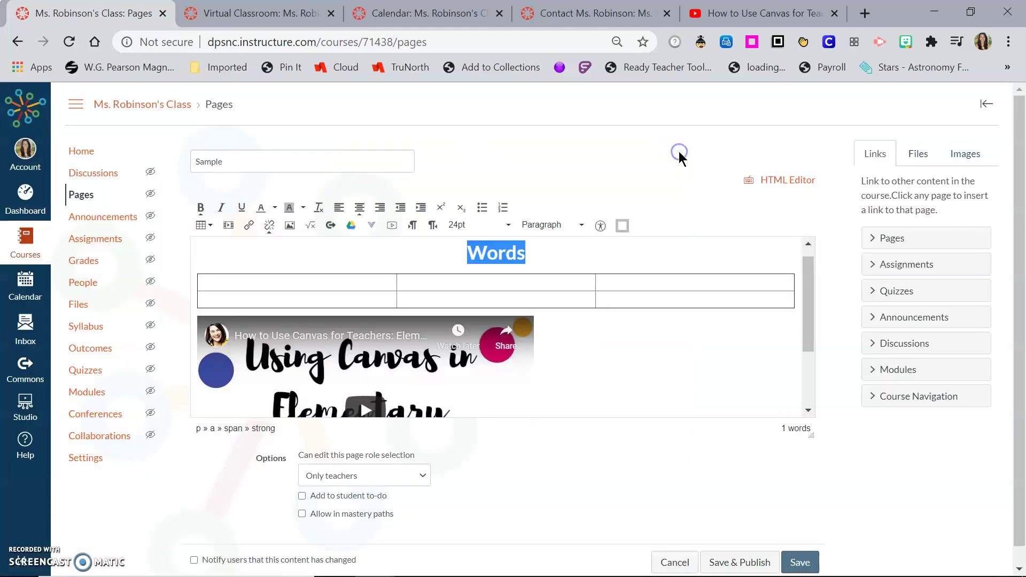
Show the course's images, run a Google image search for "images" in a new browser tab, and copy the Pixabay tree-at-sunset picture
{"action": "left_click", "coordinate": [965, 159]}
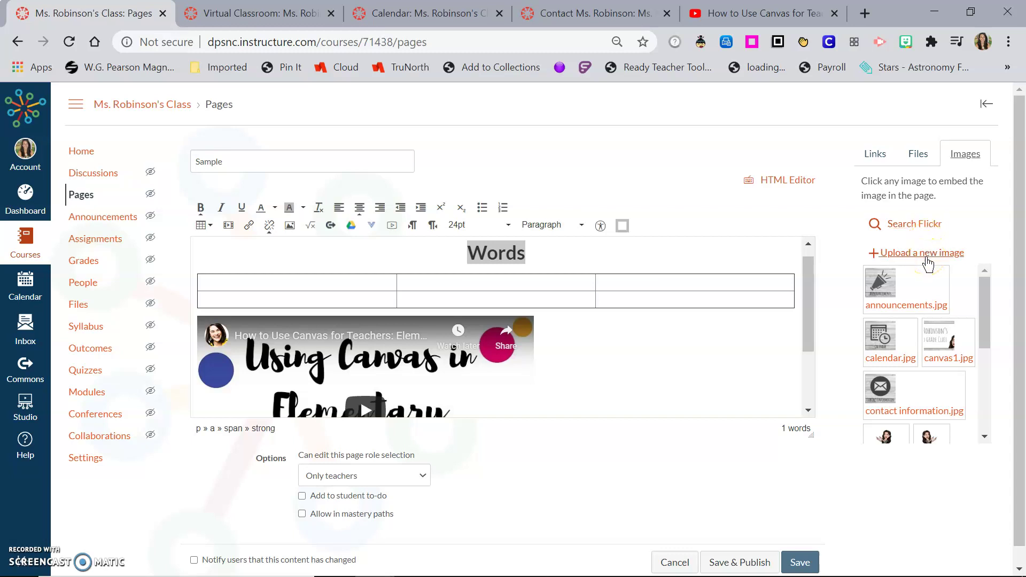
{"action": "left_click", "coordinate": [865, 14]}
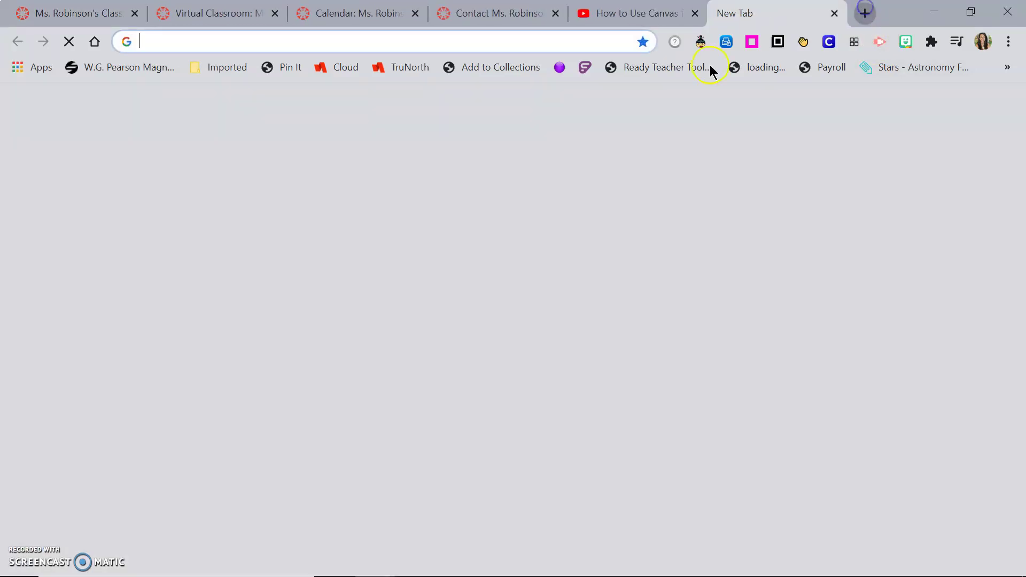
{"action": "type", "text": "im"}
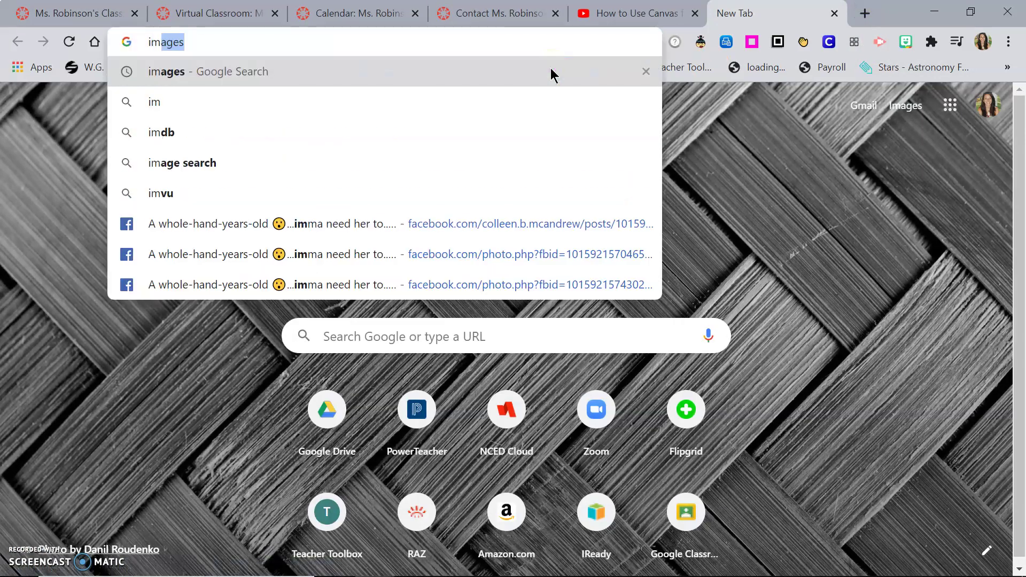
{"action": "key", "text": "Return"}
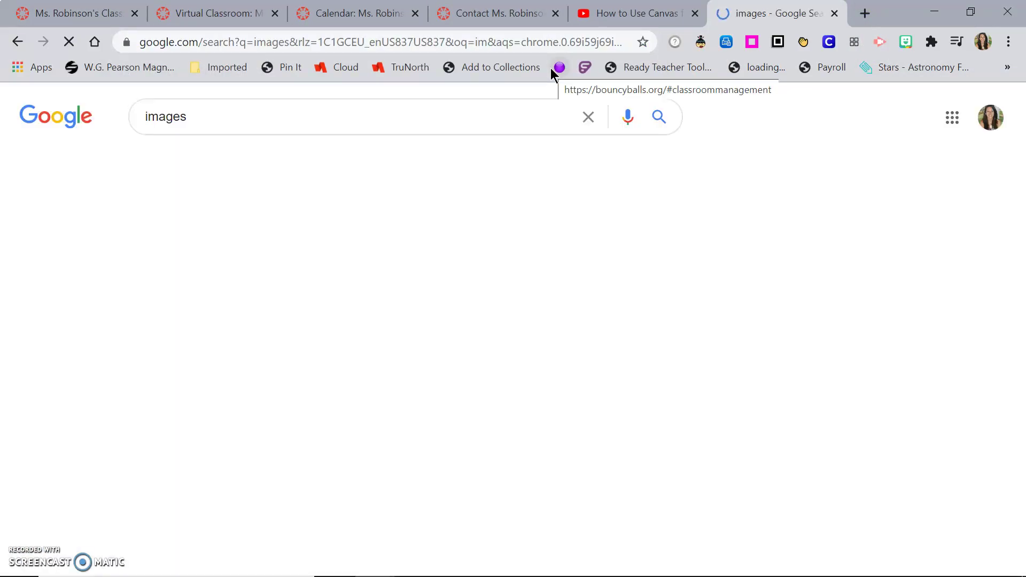
{"action": "left_click", "coordinate": [230, 162]}
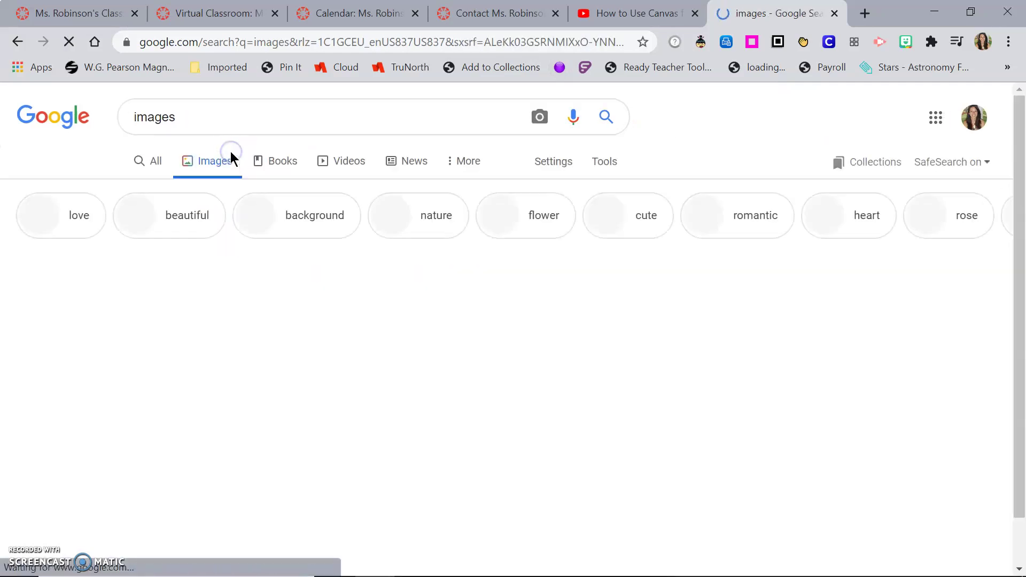
{"action": "left_click", "coordinate": [275, 309]}
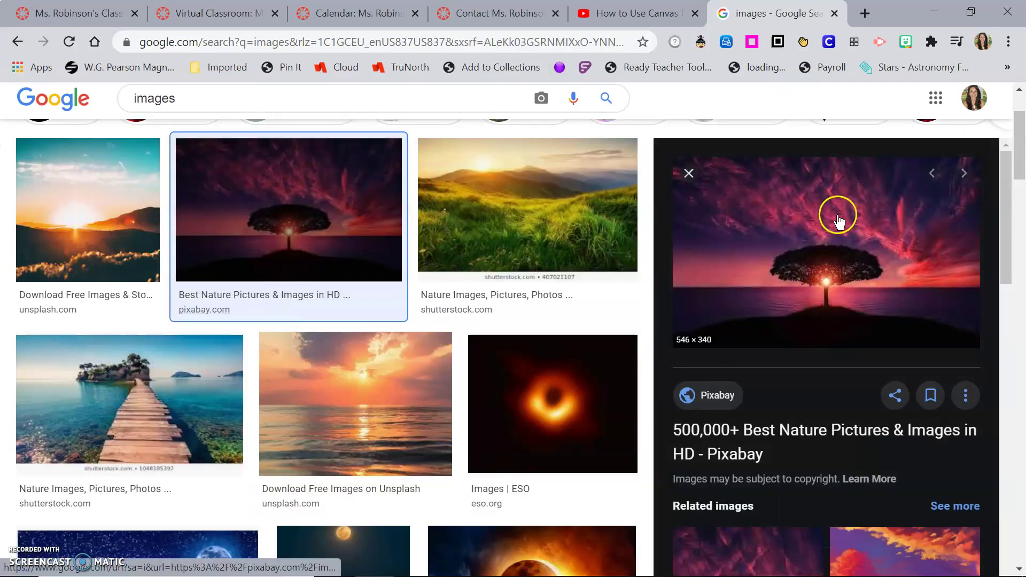
{"action": "right_click", "coordinate": [837, 214]}
{"action": "left_click", "coordinate": [832, 374]}
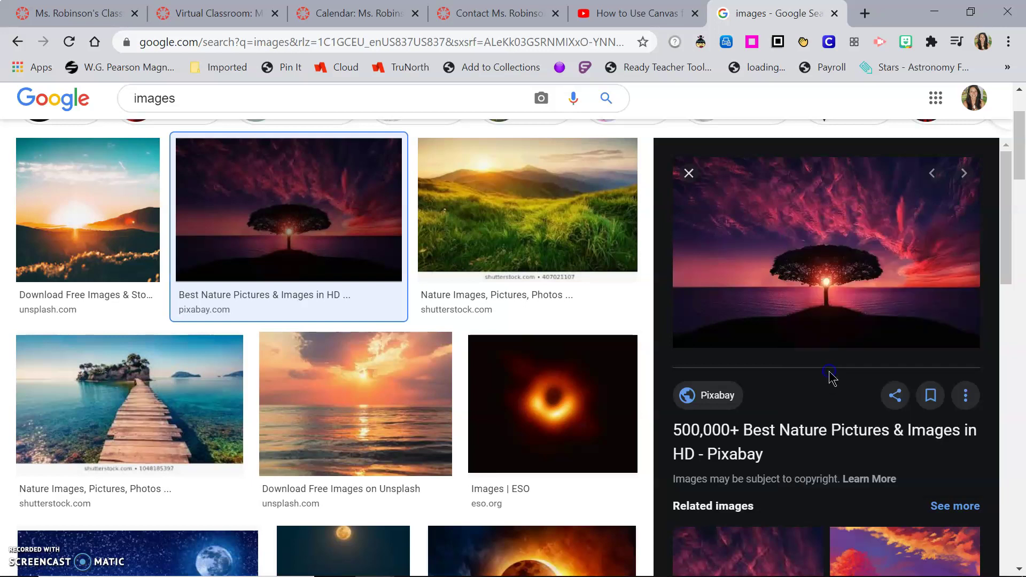
Return to the "Sample" page and paste the copied tree picture below the embedded video
{"action": "left_click", "coordinate": [219, 13]}
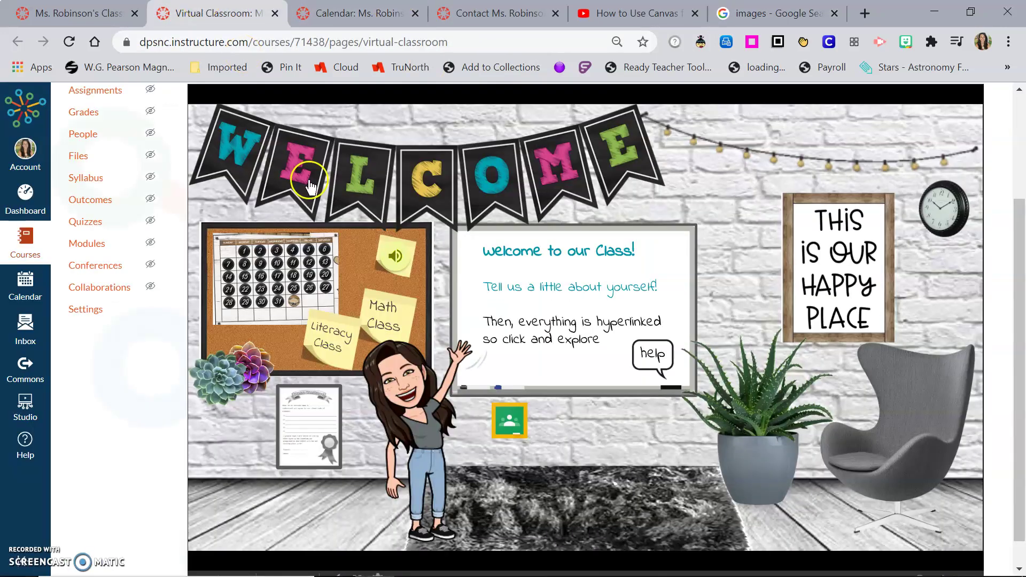
{"action": "left_click", "coordinate": [76, 15]}
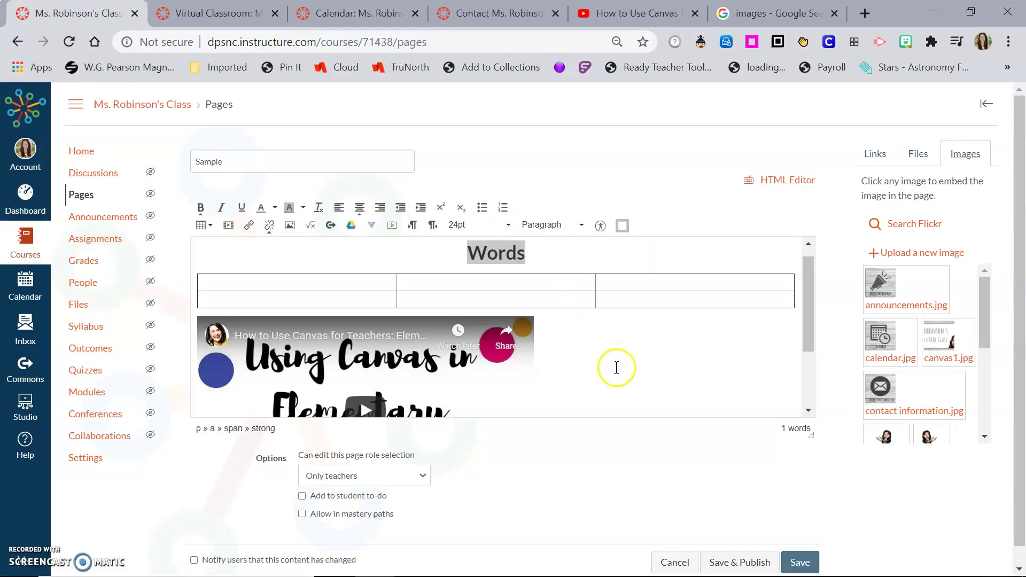
{"action": "scroll", "coordinate": [617, 373], "scroll_direction": "down", "scroll_amount": 2}
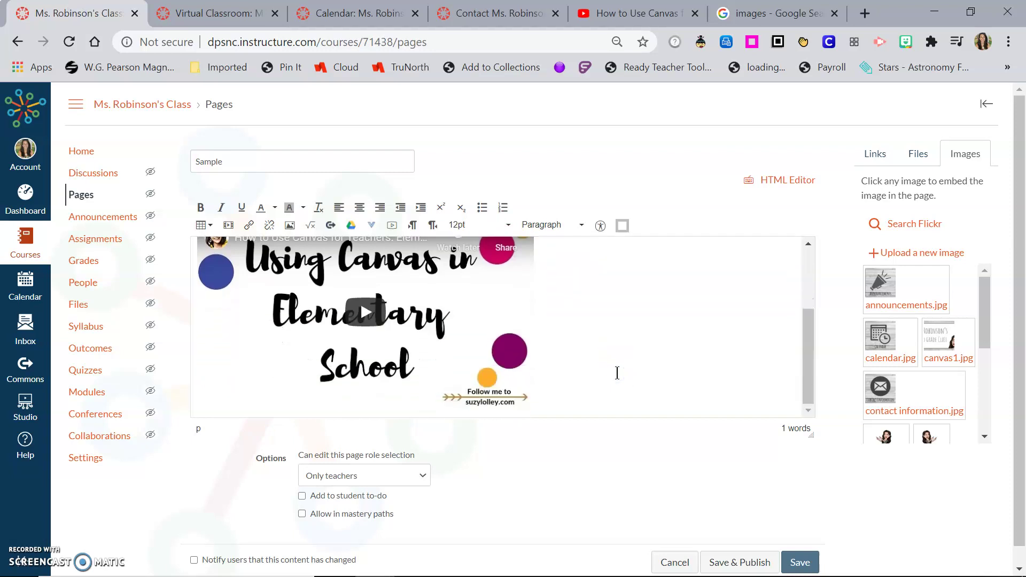
{"action": "scroll", "coordinate": [618, 373], "scroll_direction": "down", "scroll_amount": 4}
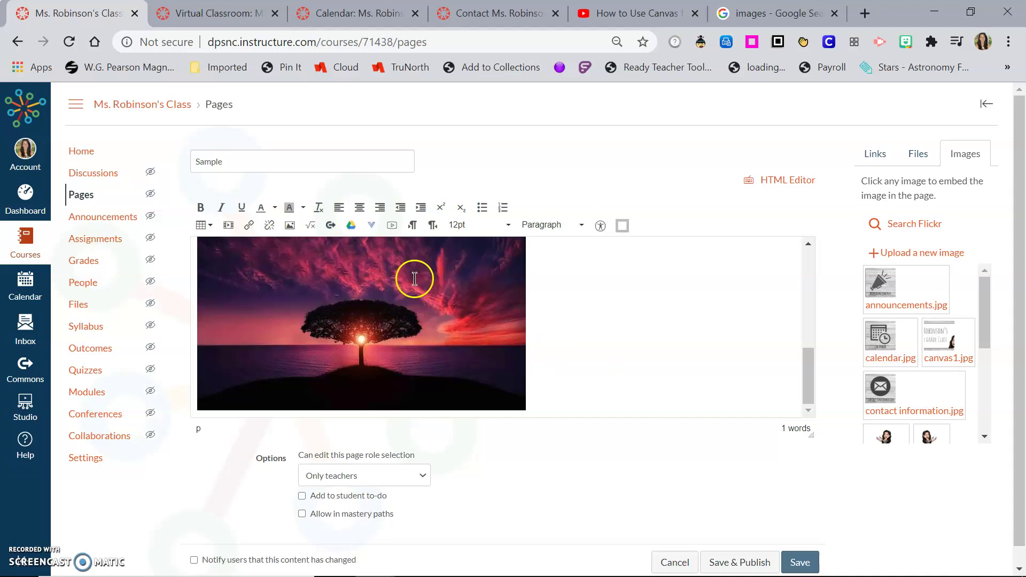
{"action": "left_click", "coordinate": [352, 225]}
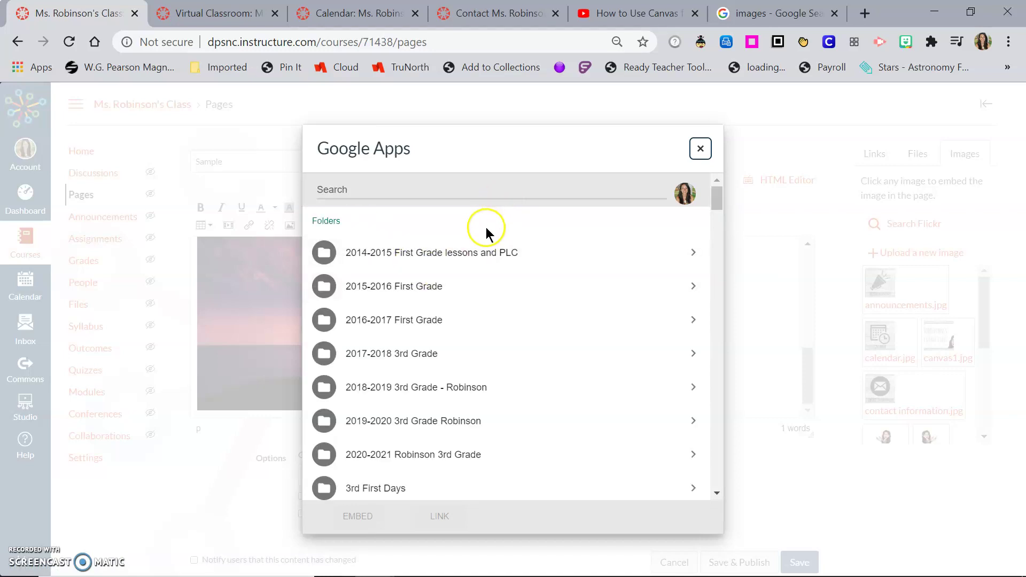
{"action": "scroll", "coordinate": [488, 282], "scroll_direction": "down", "scroll_amount": 4}
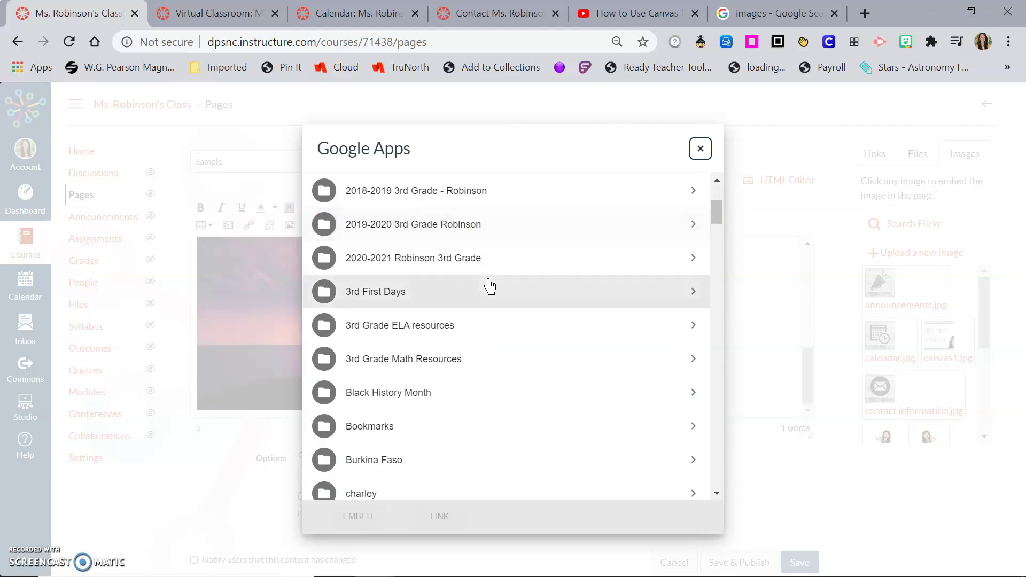
{"action": "left_click", "coordinate": [474, 292]}
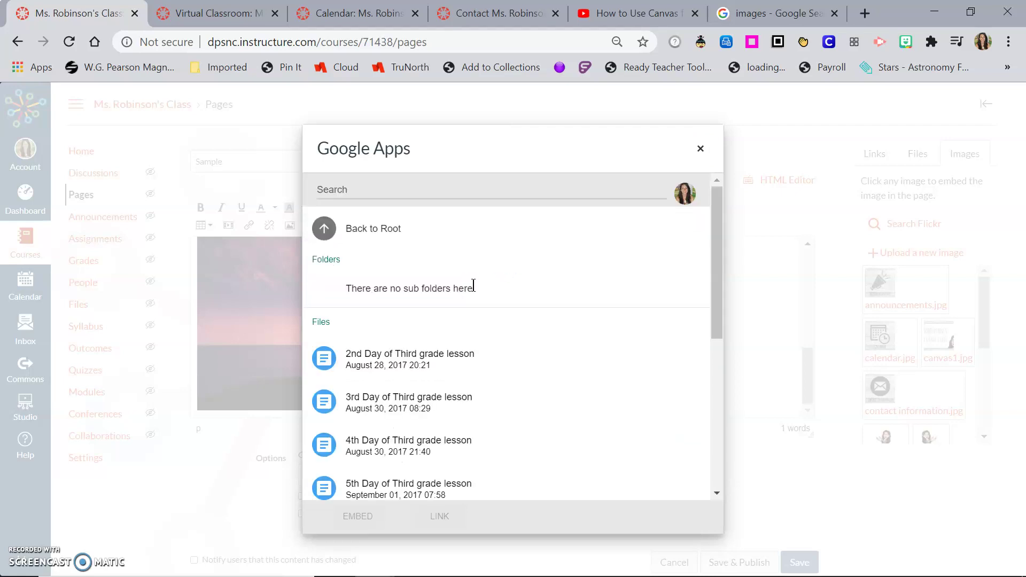
{"action": "left_click", "coordinate": [457, 365]}
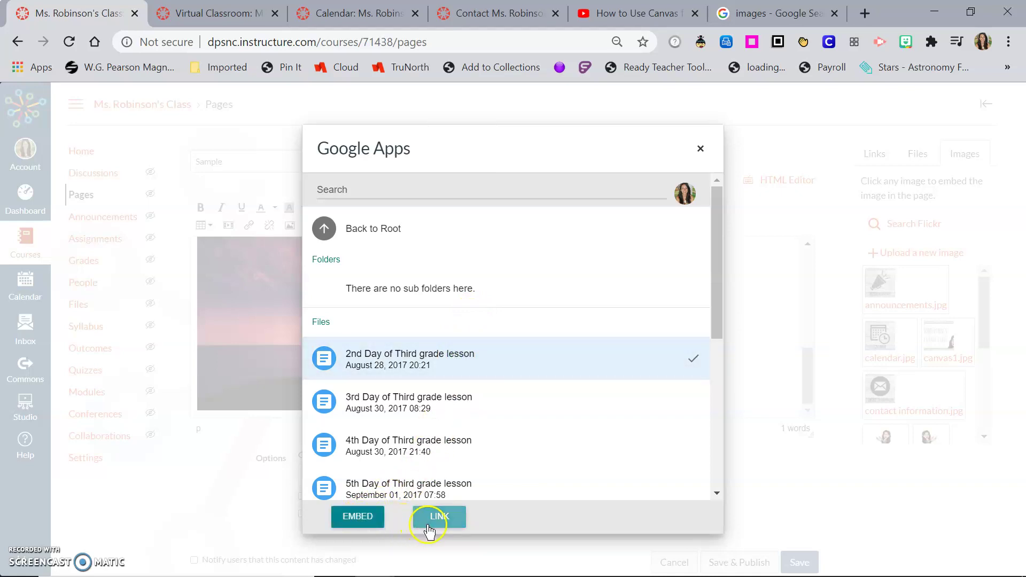
{"action": "left_click", "coordinate": [700, 150]}
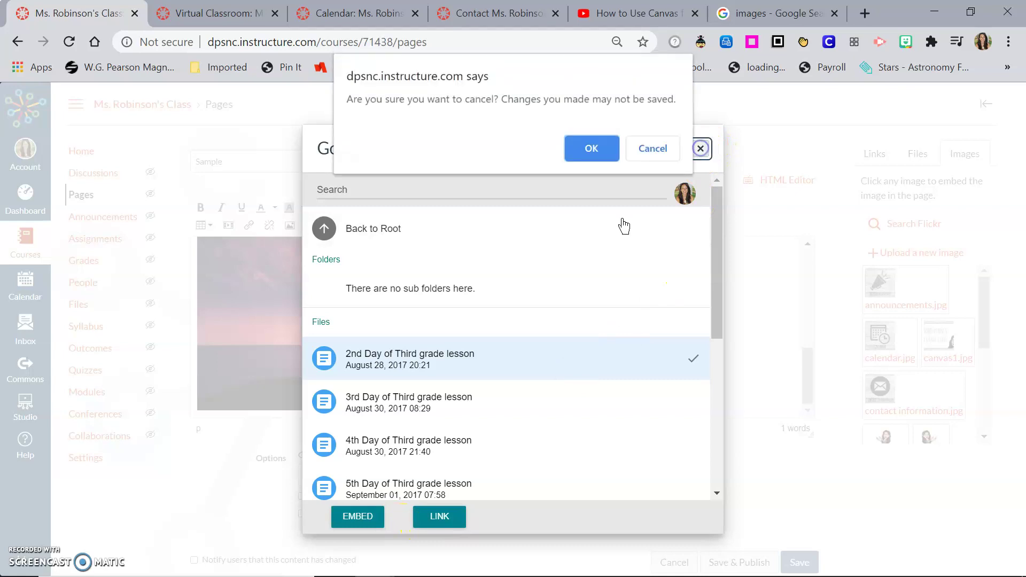
{"action": "left_click", "coordinate": [586, 144]}
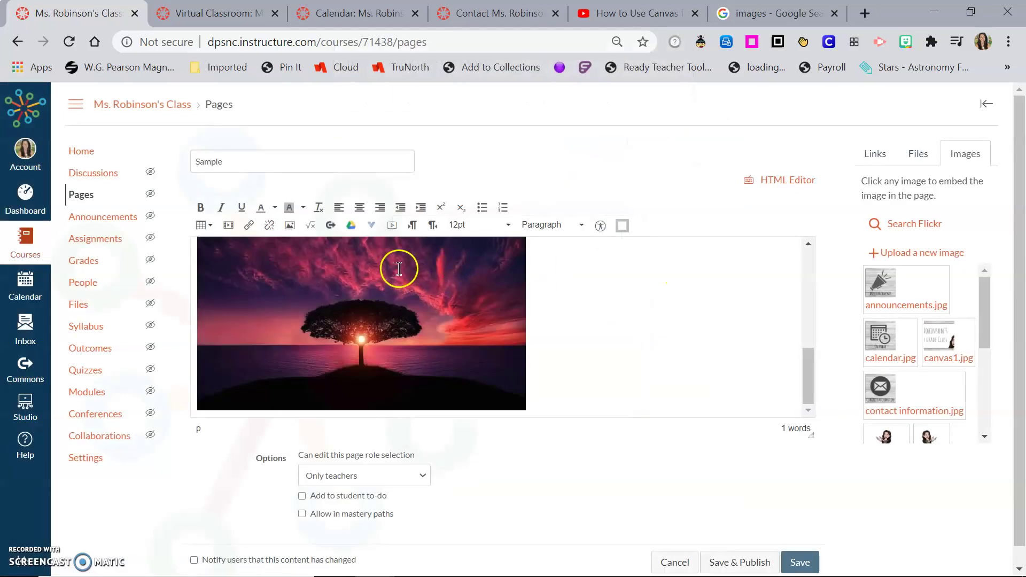
Examine the editor's external tools and the record and upload options for media, and close the media dialog
{"action": "left_click", "coordinate": [371, 226]}
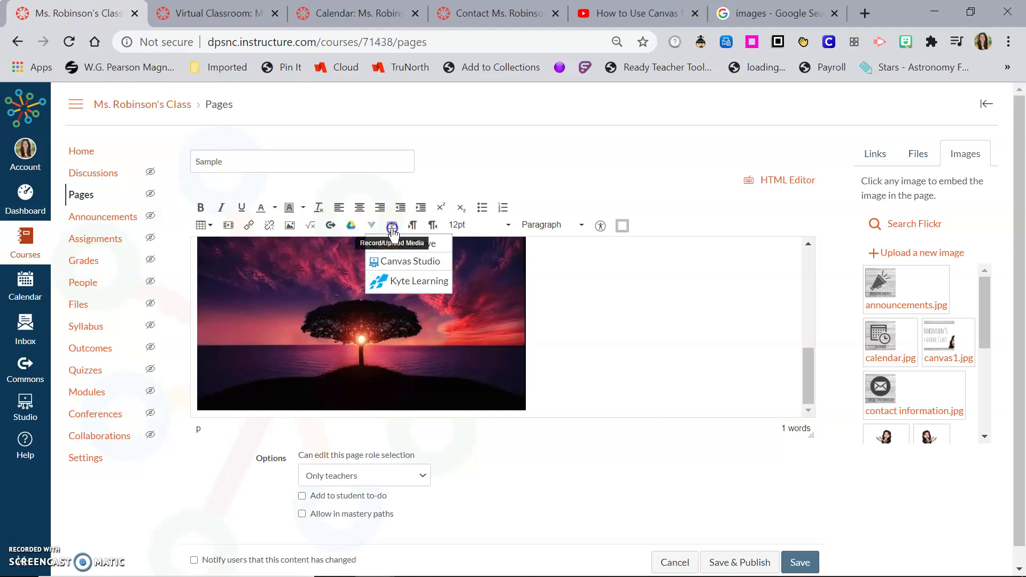
{"action": "left_click", "coordinate": [392, 228]}
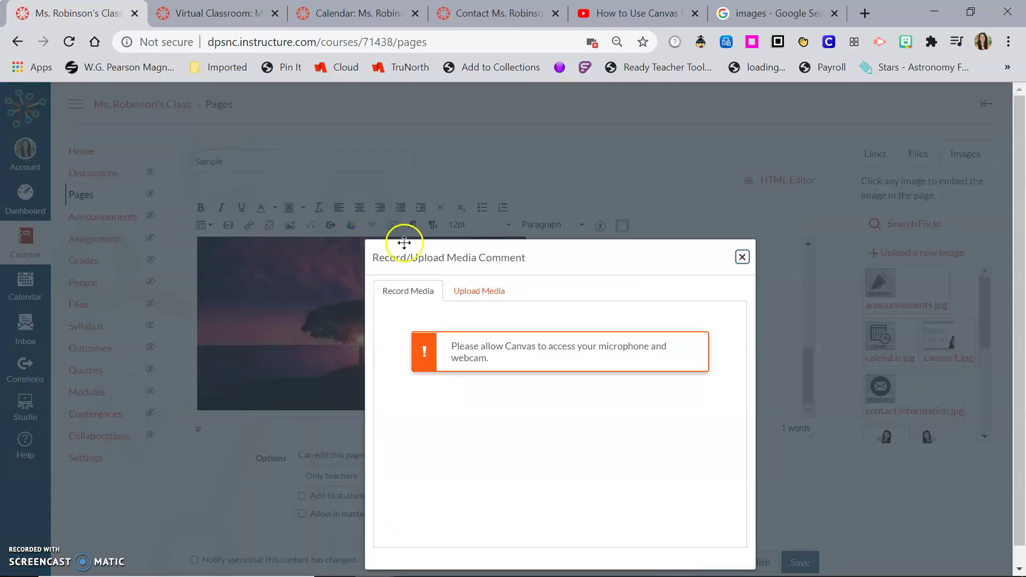
{"action": "left_click", "coordinate": [465, 294]}
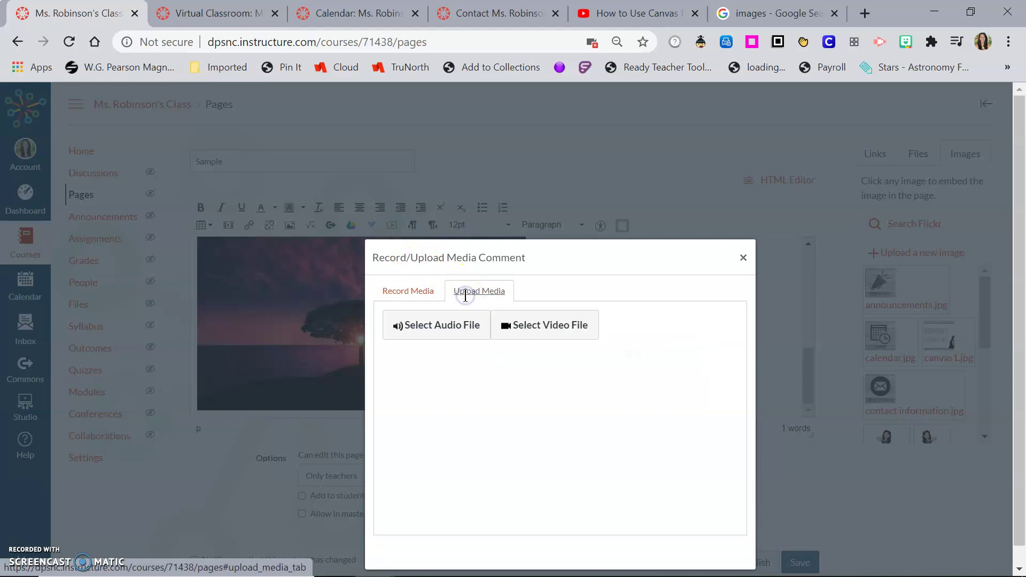
{"action": "left_click", "coordinate": [743, 259]}
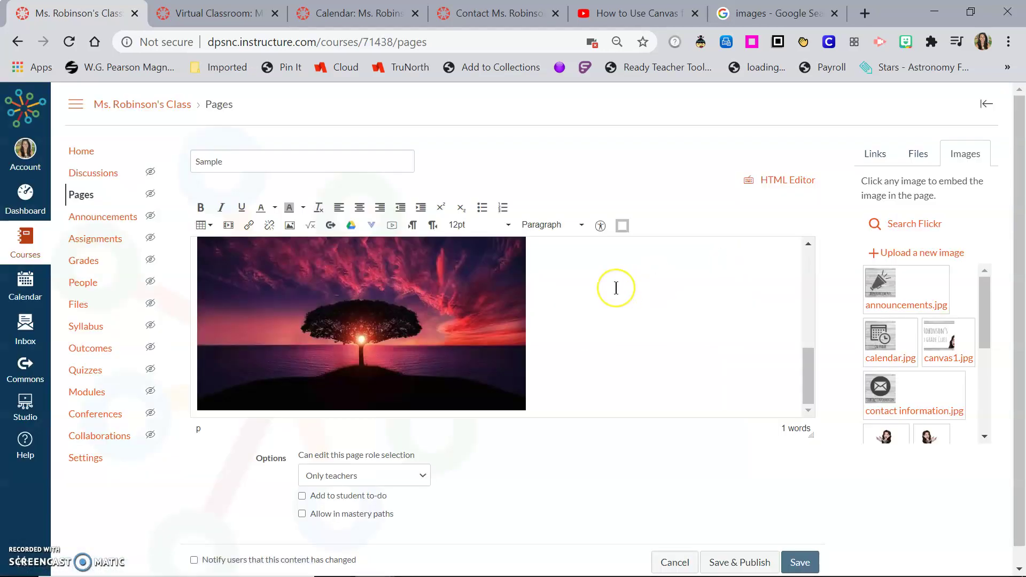
Review the content of the "Sample" page, examine its HTML source code, and return to the rich content view
{"action": "scroll", "coordinate": [614, 287], "scroll_direction": "up", "scroll_amount": 1}
{"action": "scroll", "coordinate": [616, 287], "scroll_direction": "up", "scroll_amount": 5}
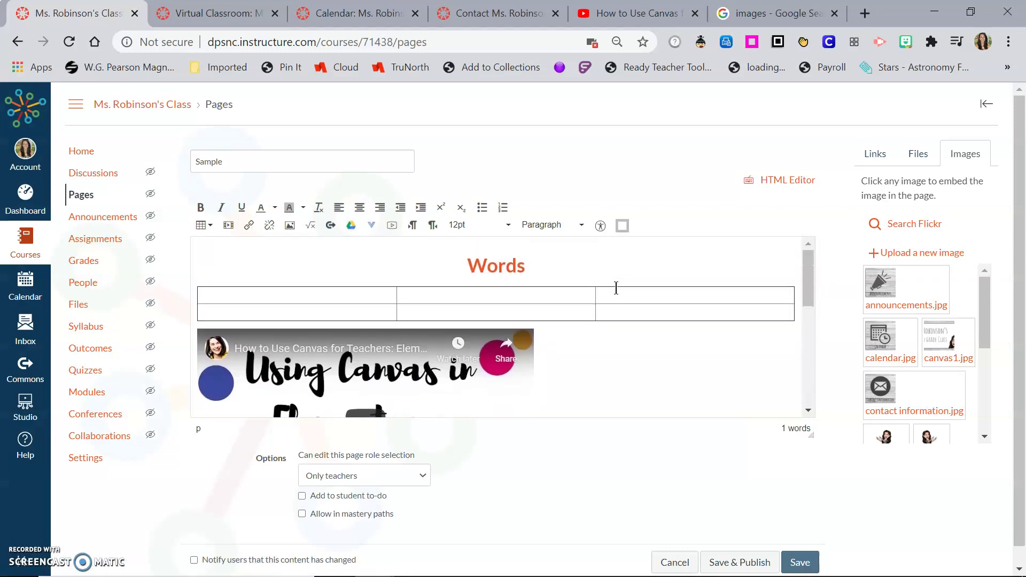
{"action": "scroll", "coordinate": [551, 300], "scroll_direction": "down", "scroll_amount": 1}
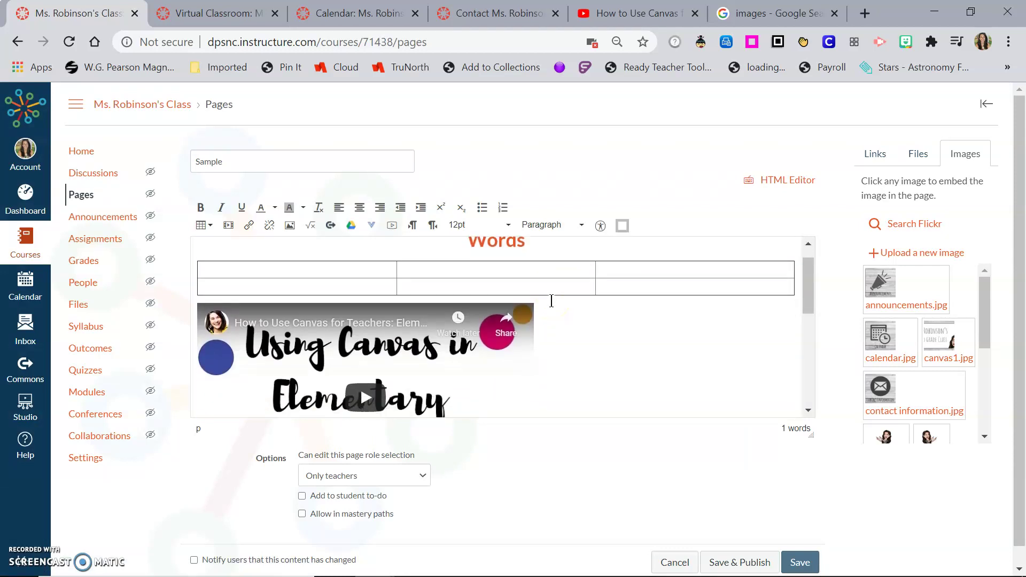
{"action": "scroll", "coordinate": [612, 344], "scroll_direction": "up", "scroll_amount": 1}
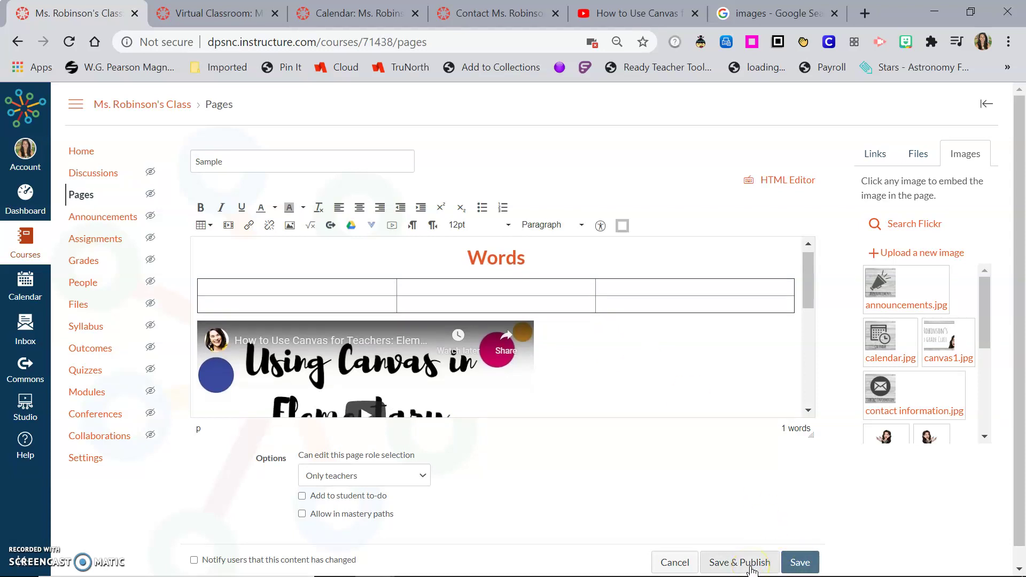
{"action": "left_click", "coordinate": [787, 181]}
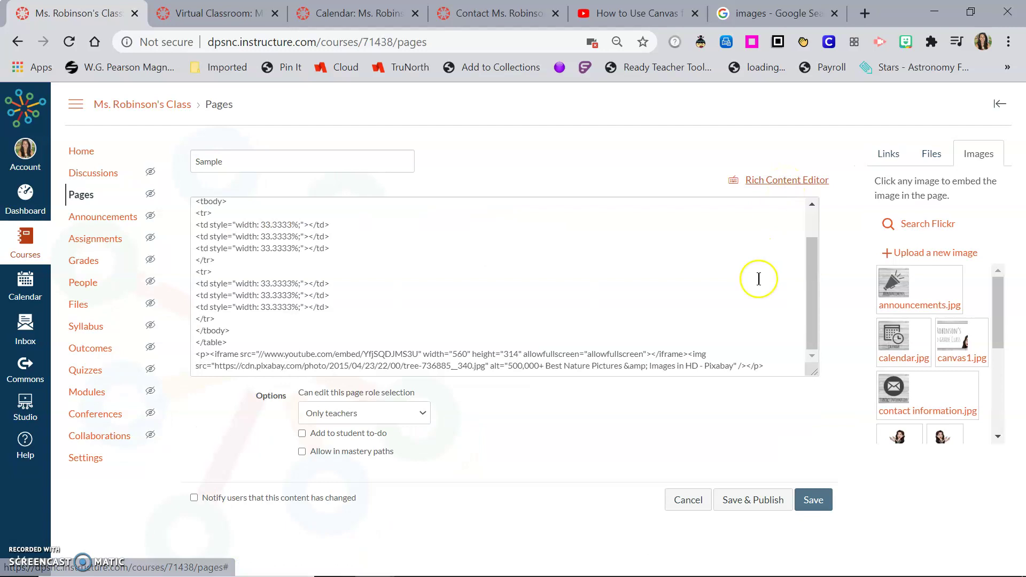
{"action": "scroll", "coordinate": [755, 278], "scroll_direction": "up", "scroll_amount": 3}
{"action": "scroll", "coordinate": [758, 278], "scroll_direction": "down", "scroll_amount": 1}
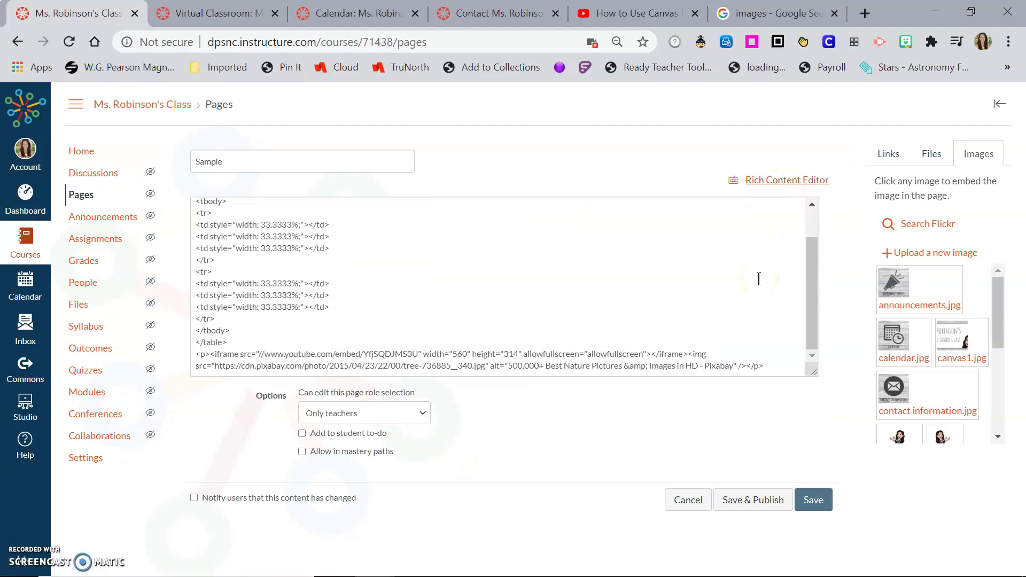
{"action": "scroll", "coordinate": [759, 279], "scroll_direction": "up", "scroll_amount": 3}
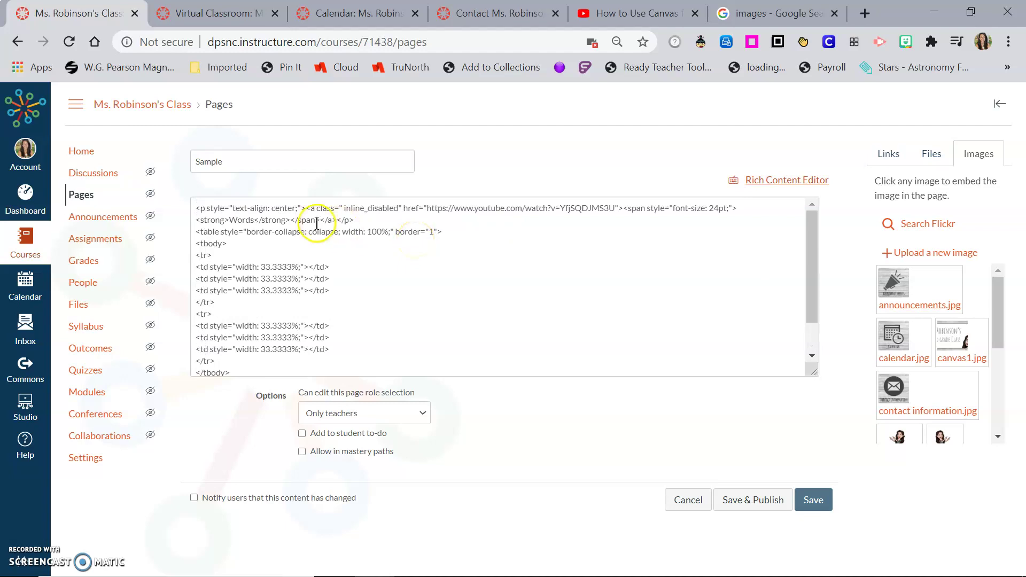
{"action": "left_click", "coordinate": [780, 185]}
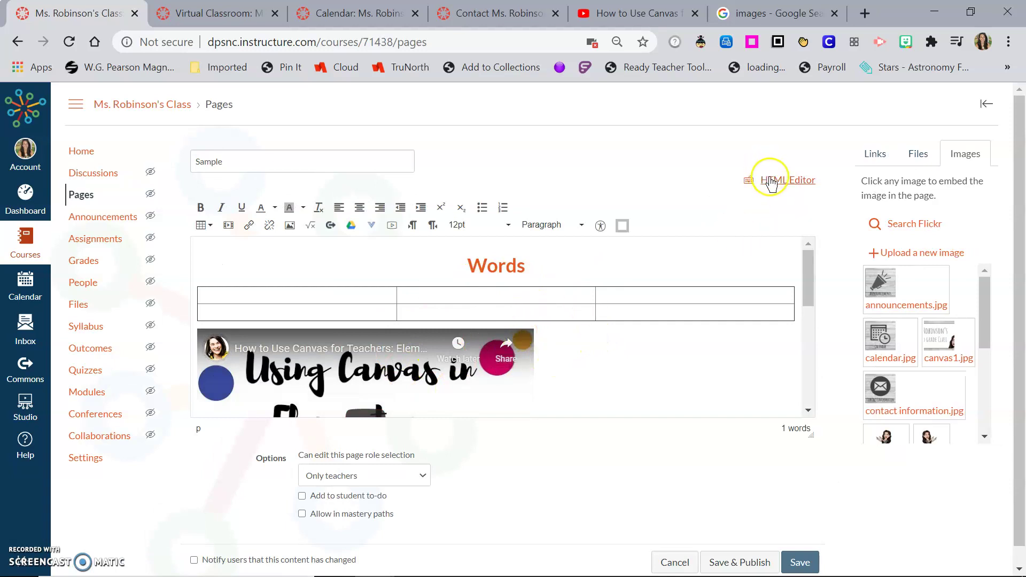
Compare the page's HTML code once more with its rich content view, checking the embedded video and tree picture
{"action": "left_click", "coordinate": [771, 182]}
{"action": "scroll", "coordinate": [569, 266], "scroll_direction": "up", "scroll_amount": 5}
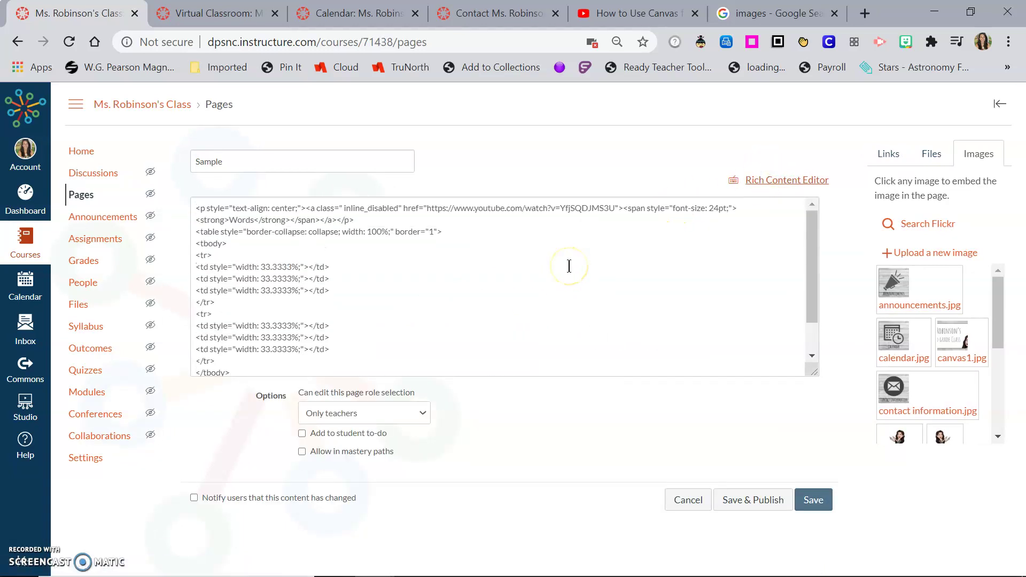
{"action": "left_click", "coordinate": [780, 185]}
{"action": "scroll", "coordinate": [643, 271], "scroll_direction": "down", "scroll_amount": 3}
{"action": "scroll", "coordinate": [643, 271], "scroll_direction": "down", "scroll_amount": 3}
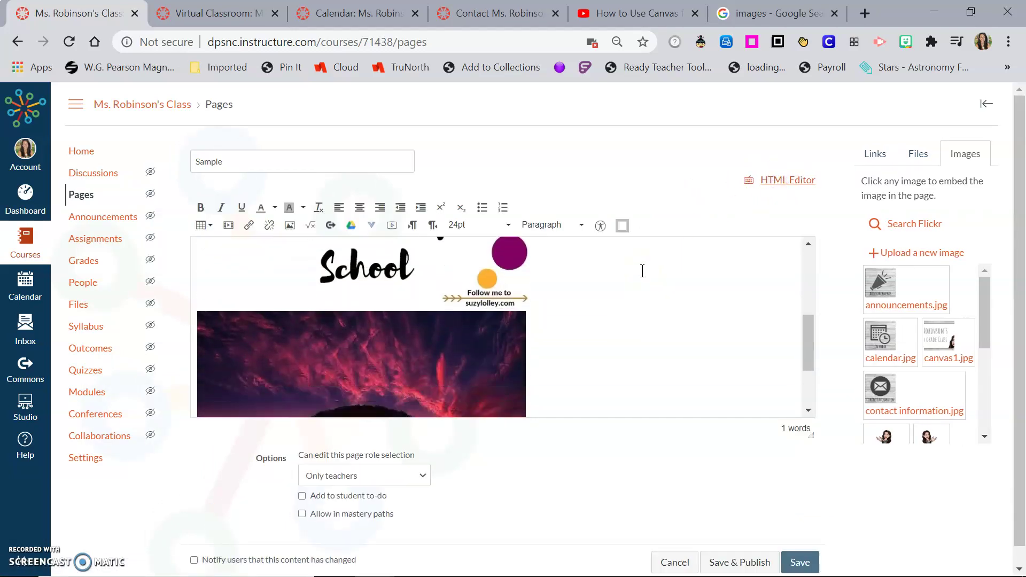